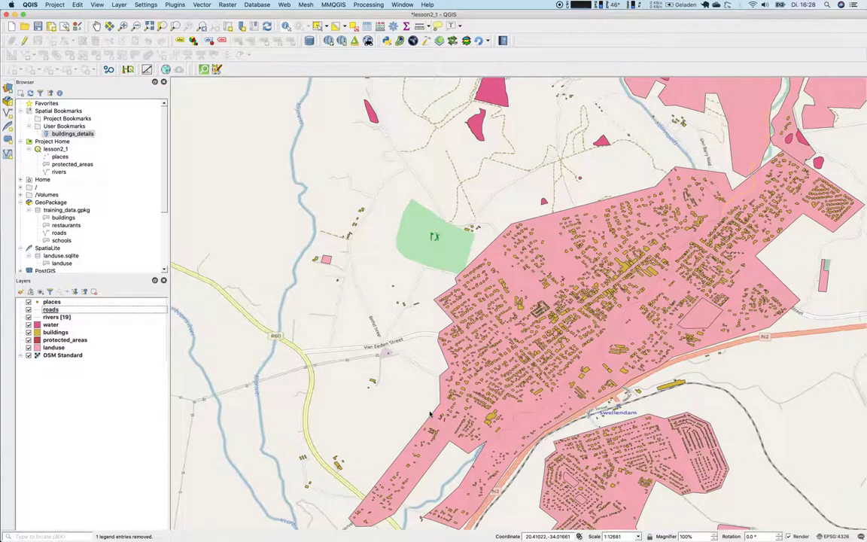
Save the lesson2_1 project with Cmd+S and the Save Project button
click(456, 393)
click(396, 413)
key(super+s)
click(423, 14)
click(132, 28)
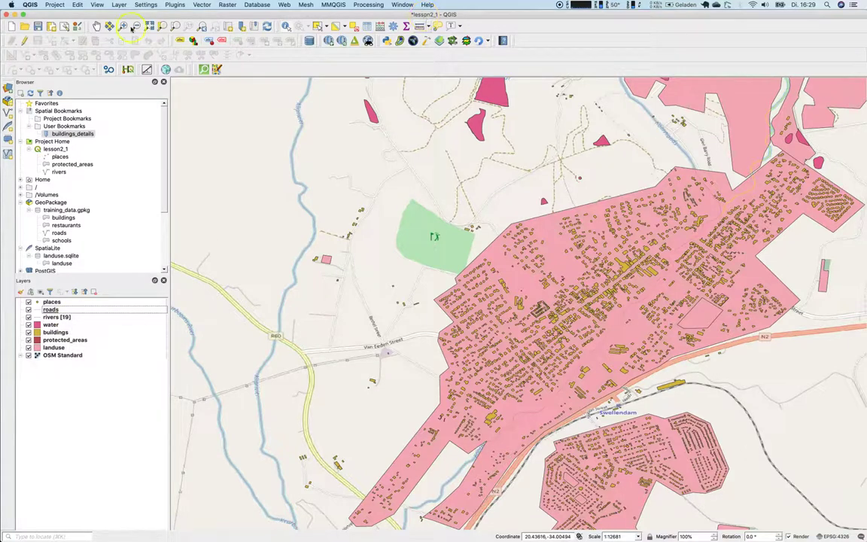
click(38, 27)
click(53, 349)
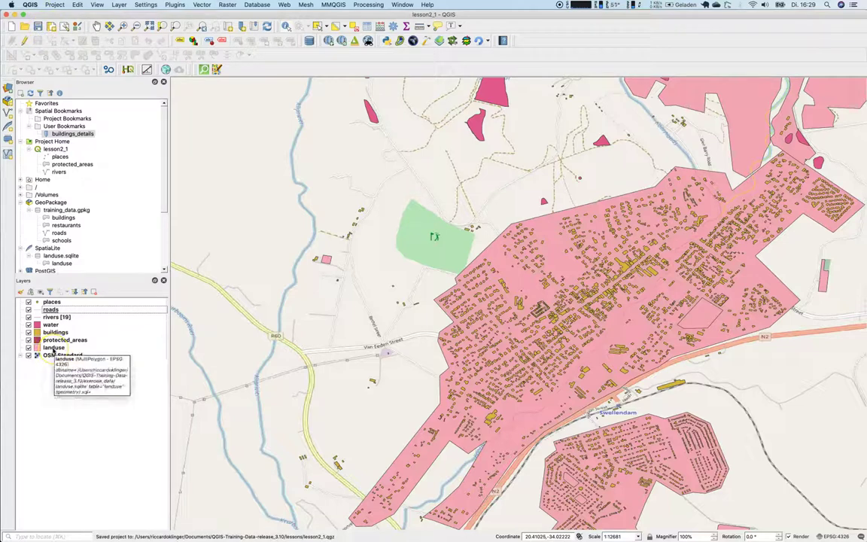
Zoom out to about 1:50738 around Swellendam and select the water layer
scroll(662, 373, down, 1)
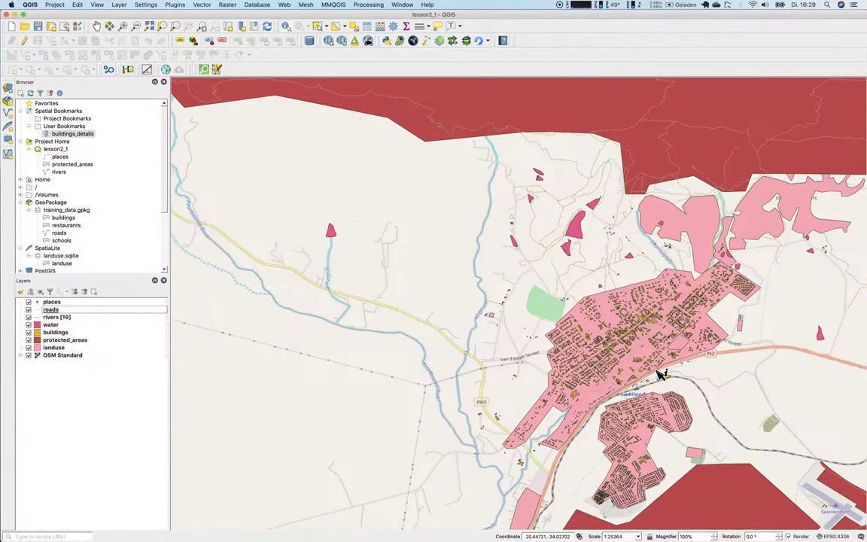
scroll(661, 373, down, 1)
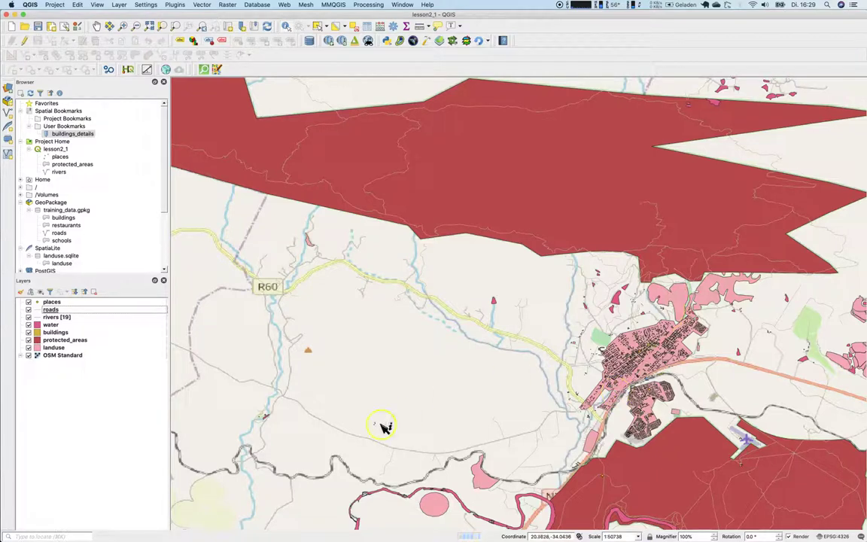
click(42, 325)
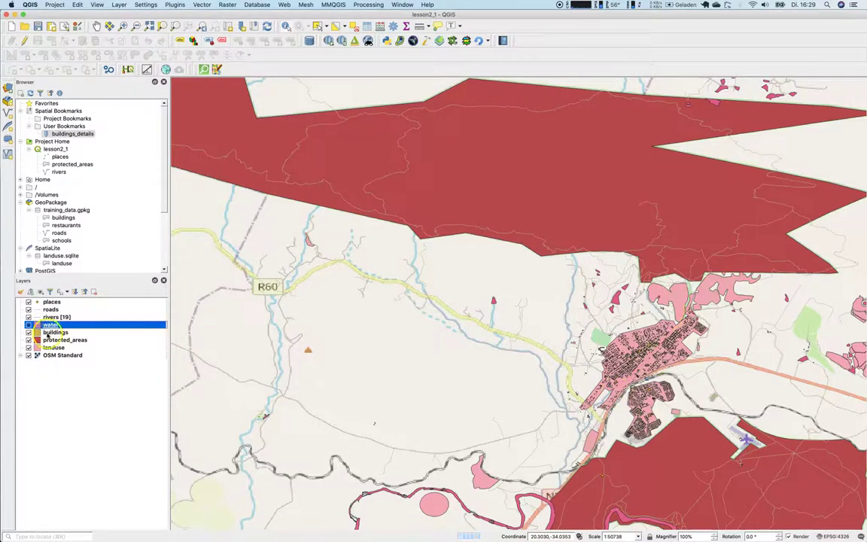
Change the landuse Simple fill colour to a light, desaturated grey
double_click(47, 347)
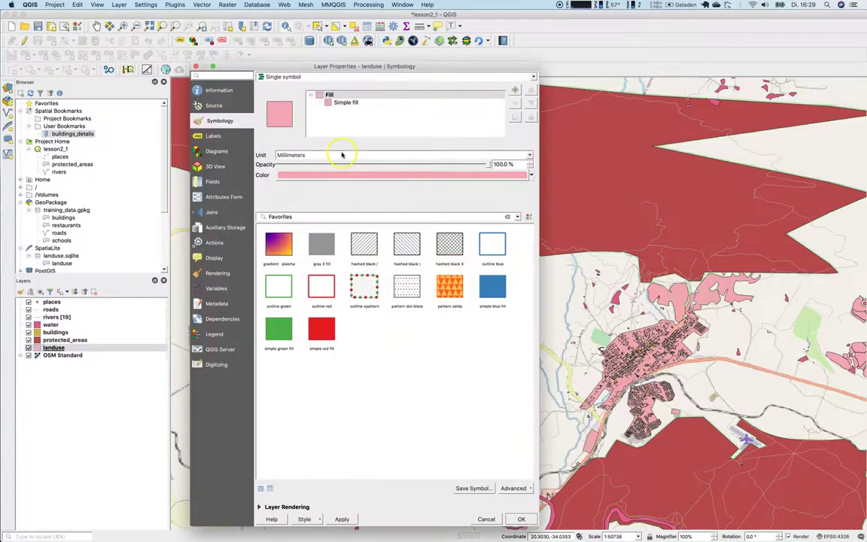
click(339, 103)
click(350, 175)
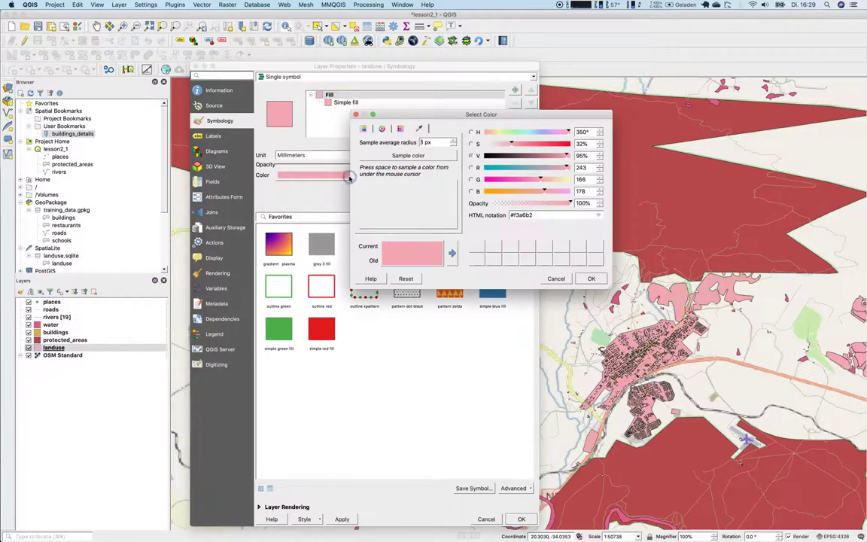
mouse_move(480, 156)
mouse_down()
mouse_move(531, 158)
mouse_move(485, 145)
mouse_up()
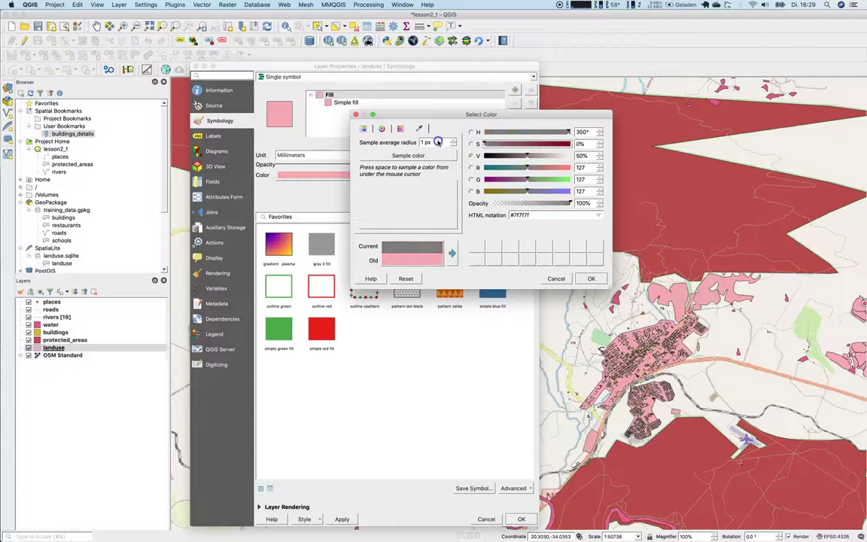
click(366, 129)
mouse_move(451, 187)
mouse_down()
mouse_move(453, 197)
mouse_move(451, 173)
mouse_up()
click(591, 279)
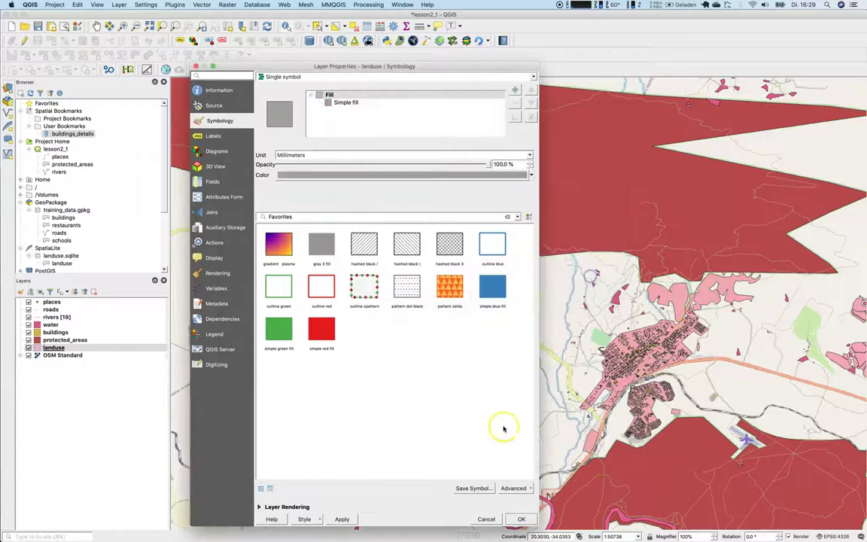
Apply the 'gray 3 fill' favourite to landuse and confirm the style
click(330, 249)
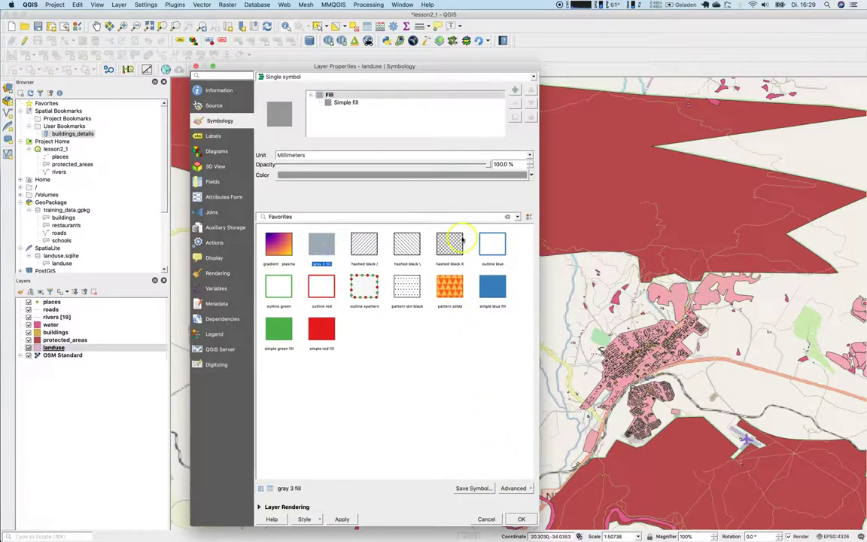
click(517, 217)
click(518, 217)
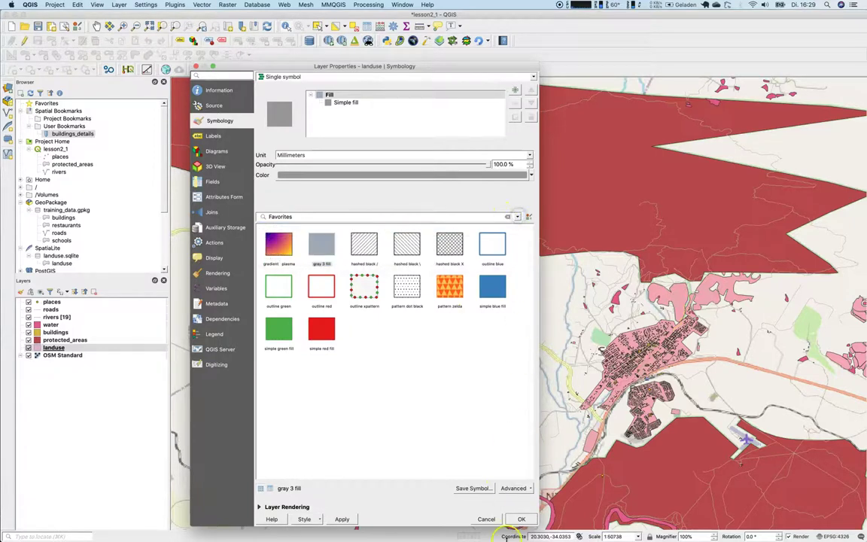
click(520, 518)
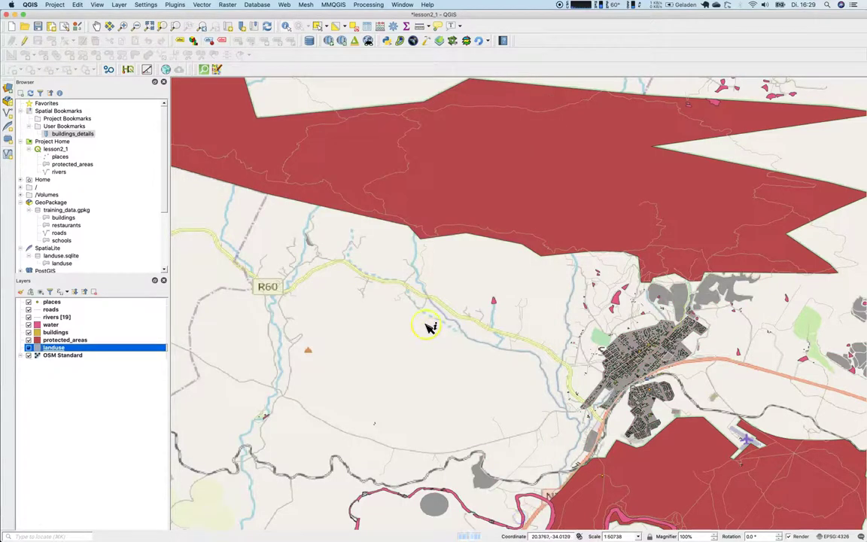
click(648, 361)
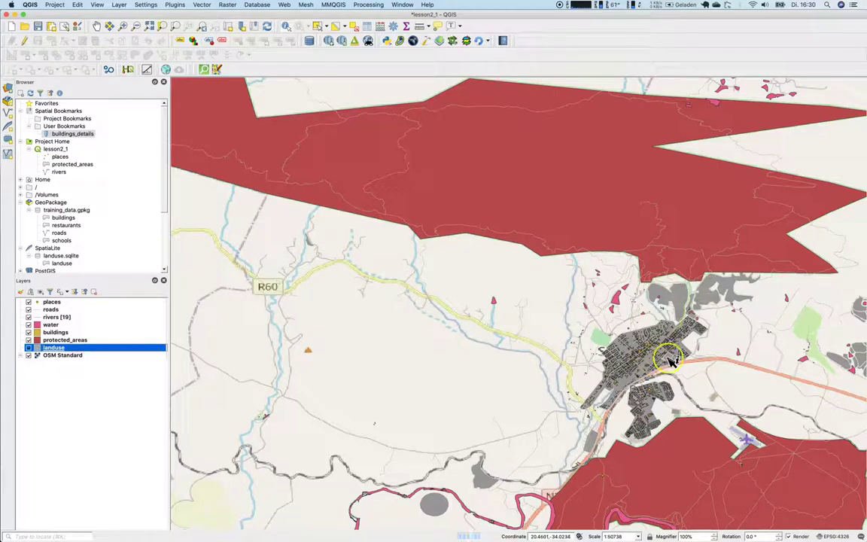
Style water with the 'simple blue fill' favourite, then pan to the area east of town
double_click(36, 325)
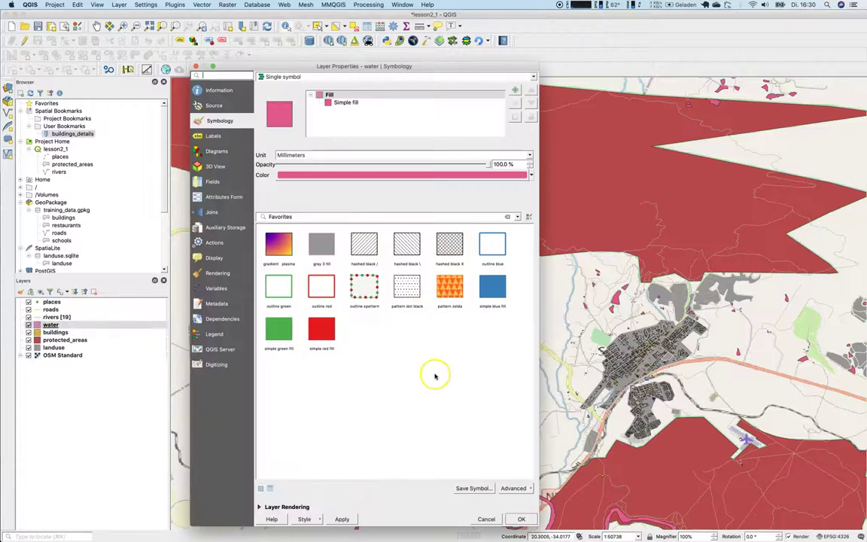
click(493, 294)
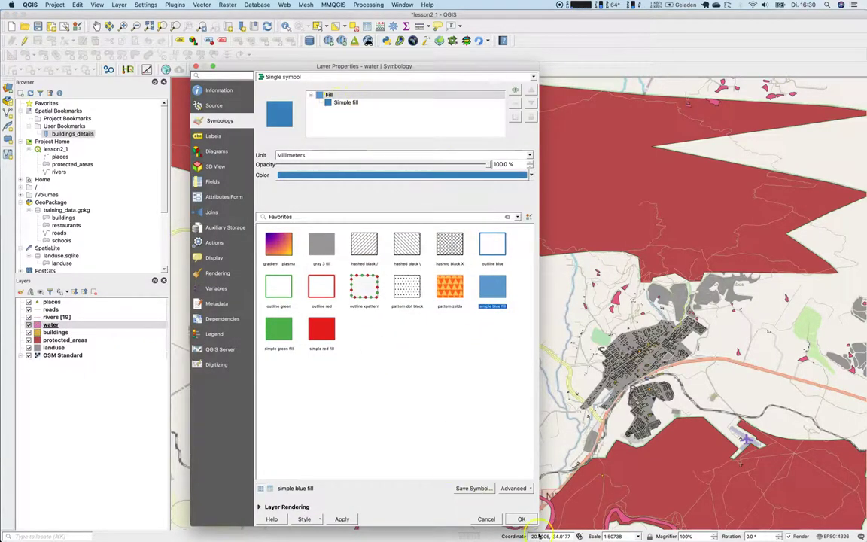
click(519, 519)
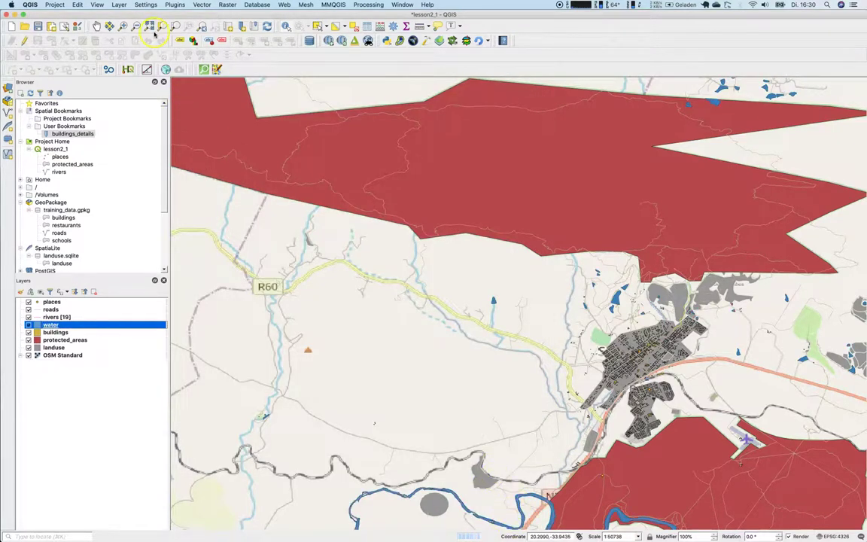
drag(674, 465, 549, 362)
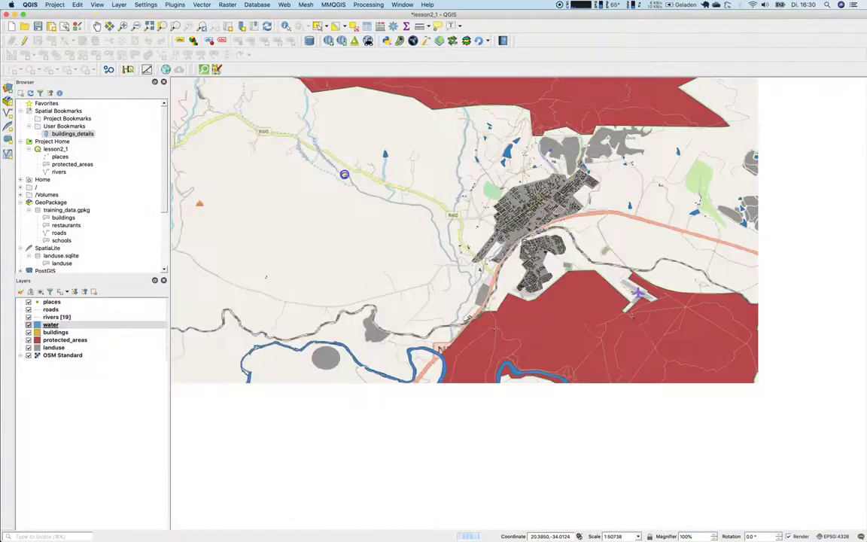
drag(680, 313, 495, 350)
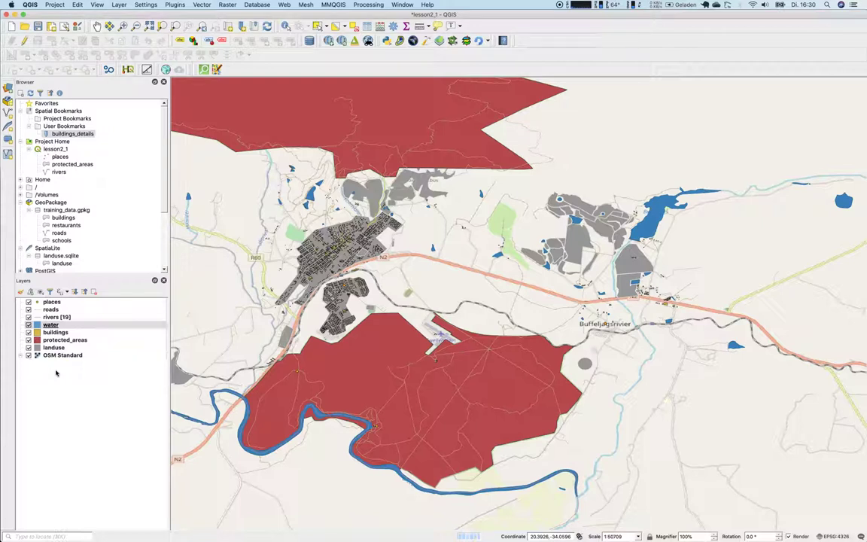
Increase the water Simple fill's stroke width, then pan the map to show more of the north
double_click(36, 325)
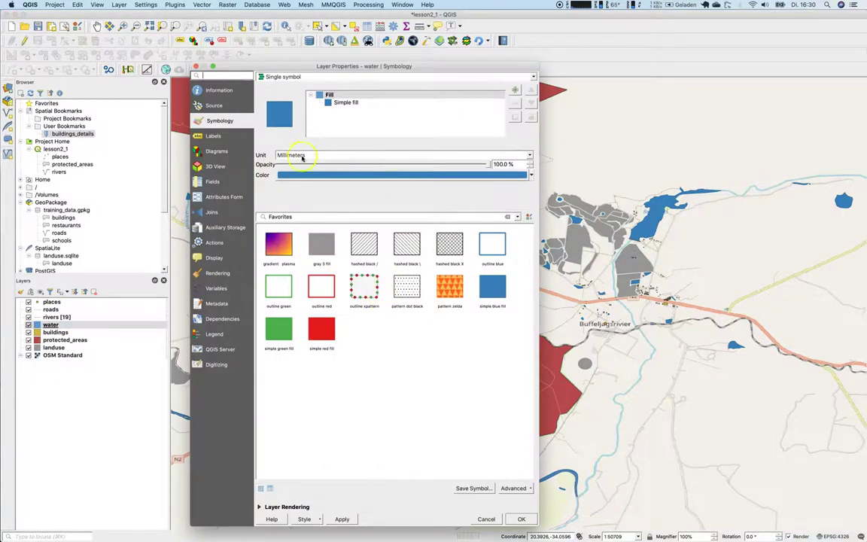
click(346, 102)
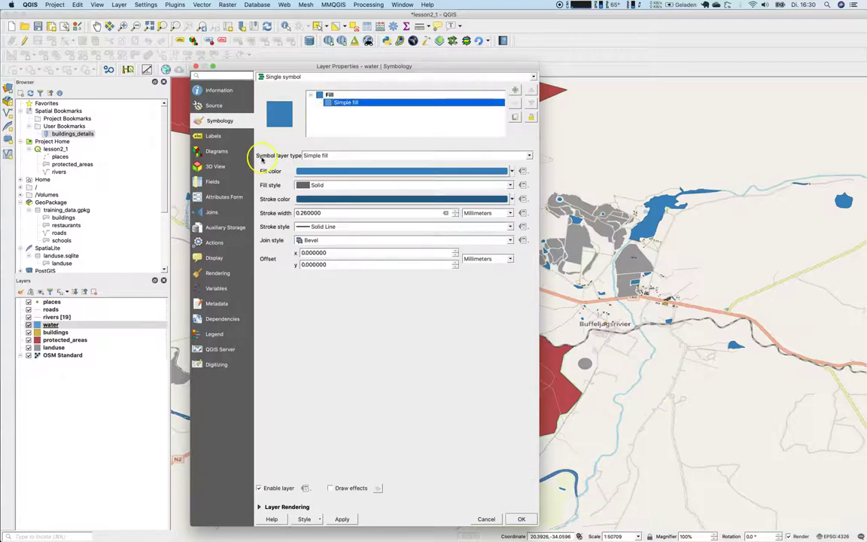
click(344, 156)
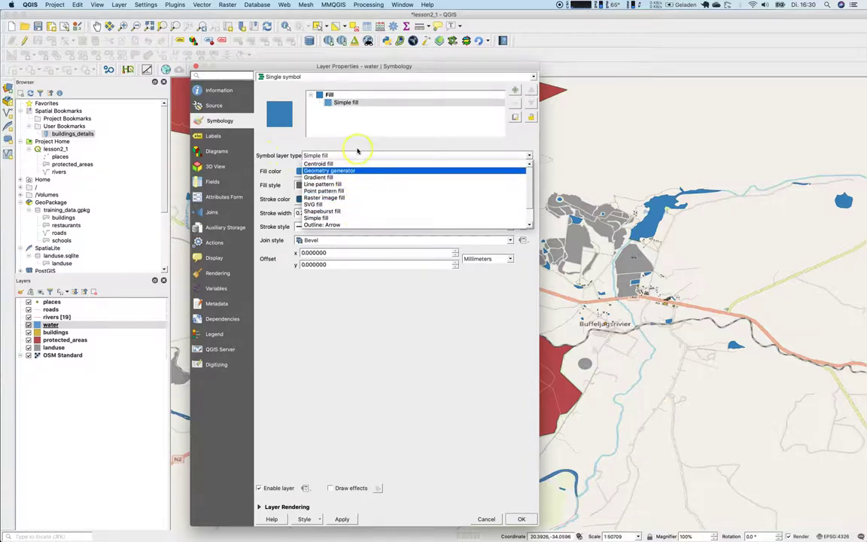
click(357, 155)
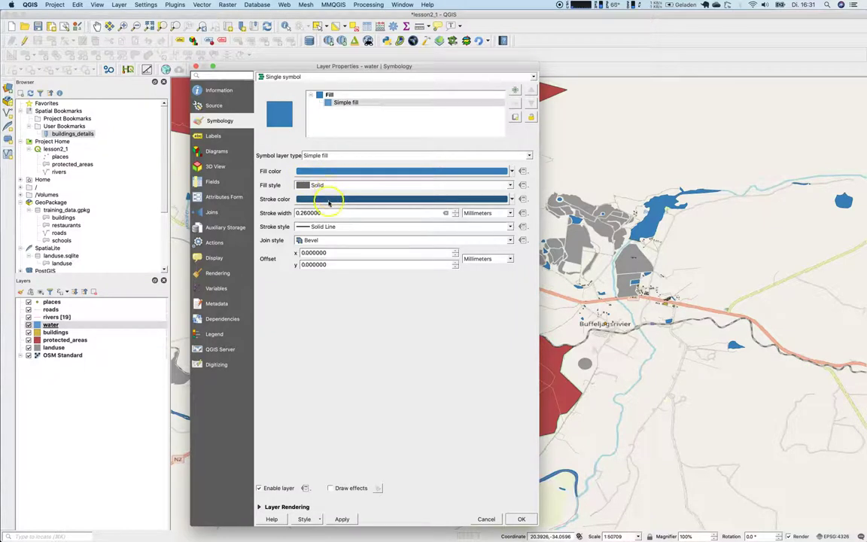
mouse_move(328, 203)
click(298, 213)
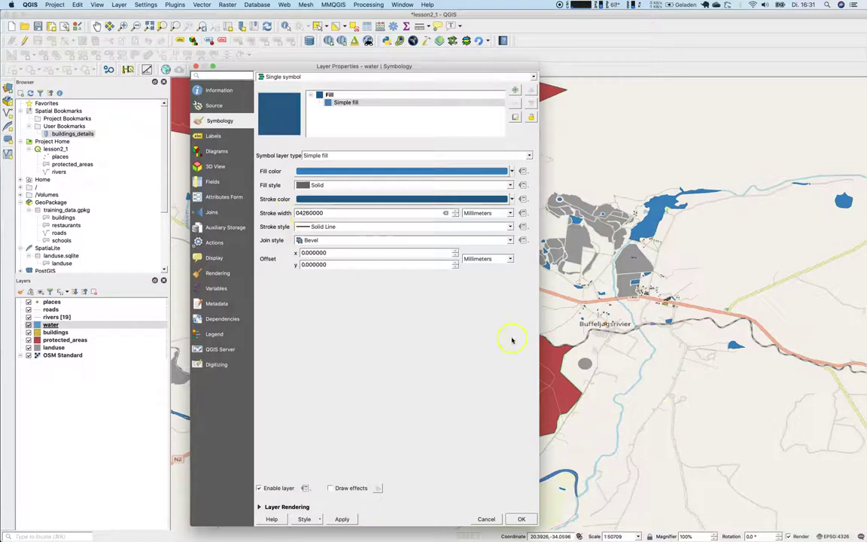
click(535, 518)
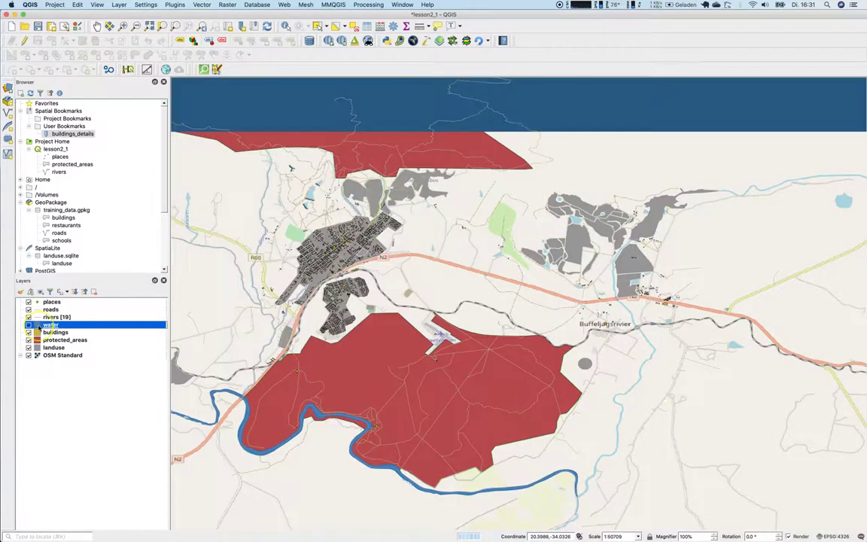
drag(362, 238, 384, 356)
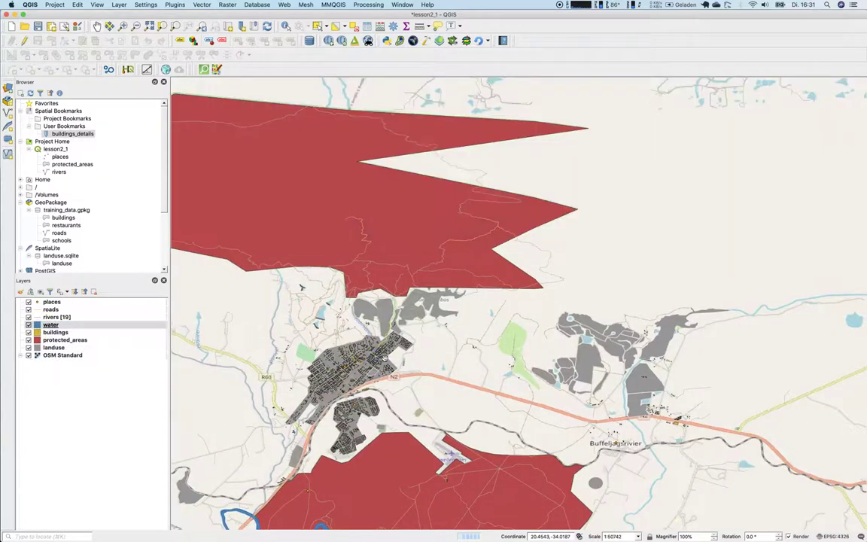
Replace the water's oversized outline width value in Simple fill and apply it
click(38, 325)
double_click(38, 325)
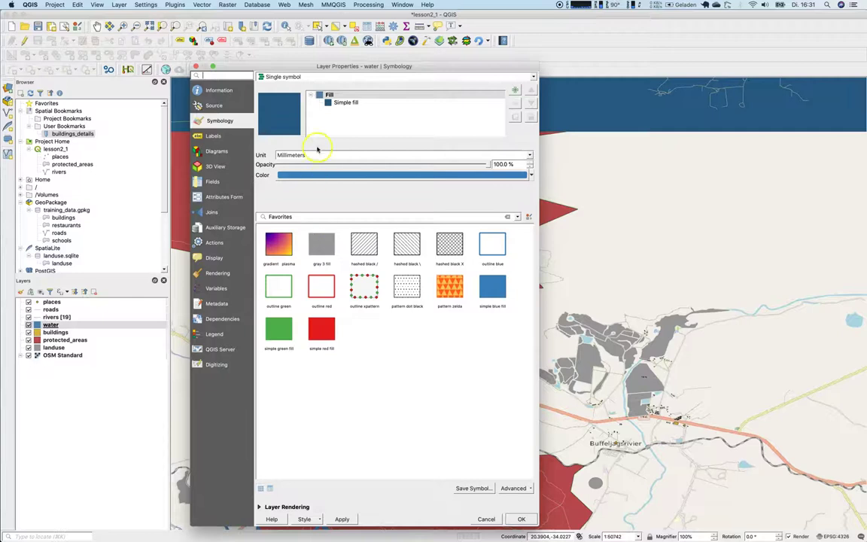
click(317, 174)
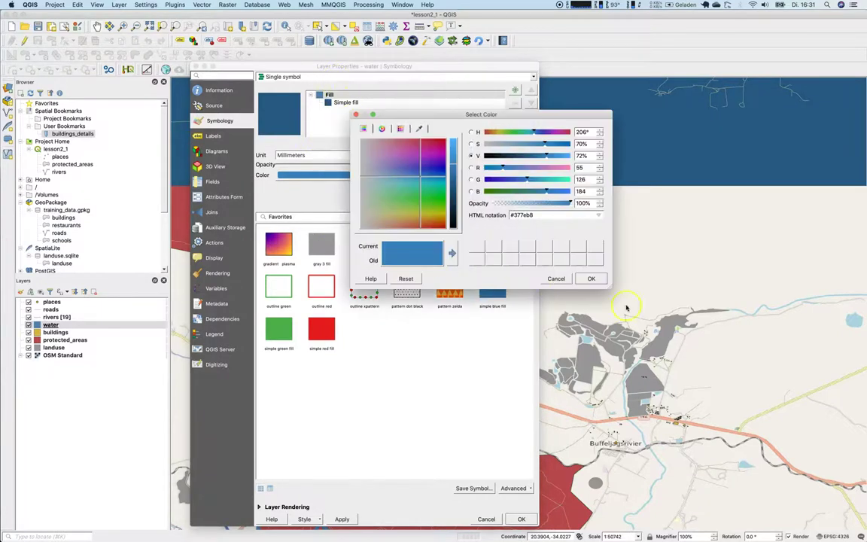
click(559, 279)
click(346, 103)
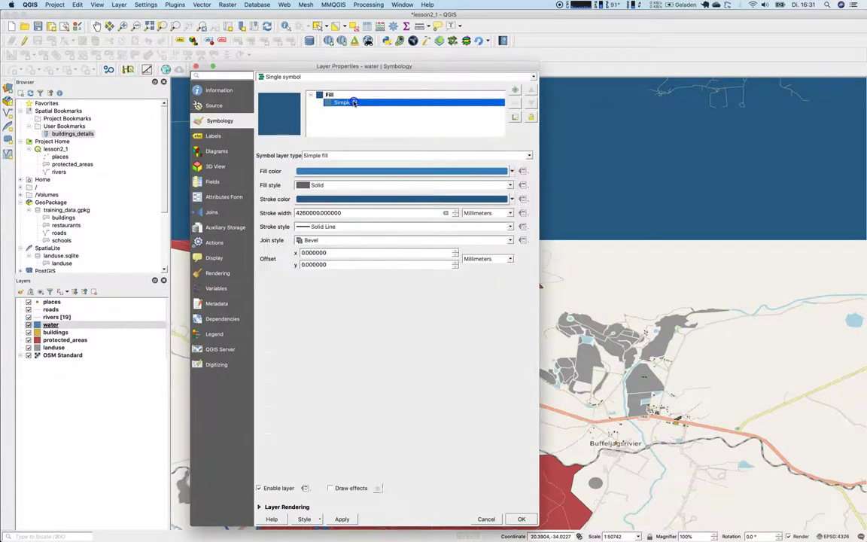
double_click(319, 213)
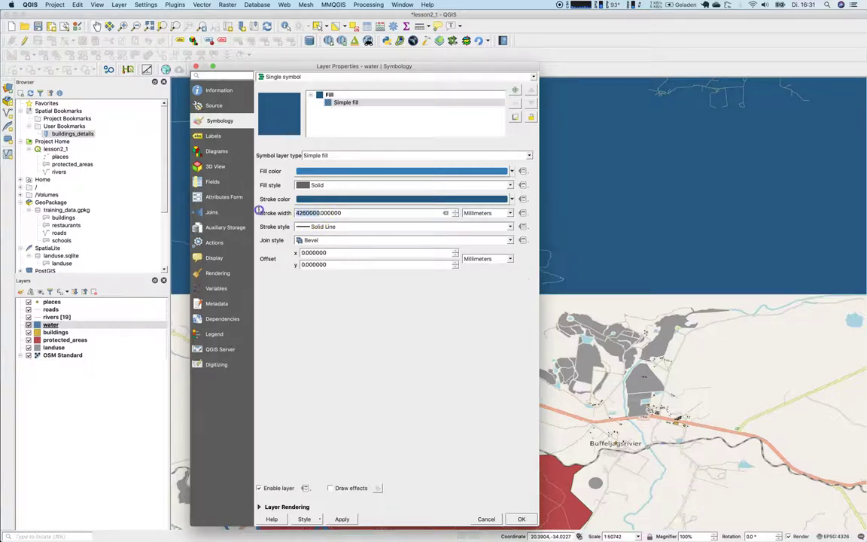
text(0.460000)
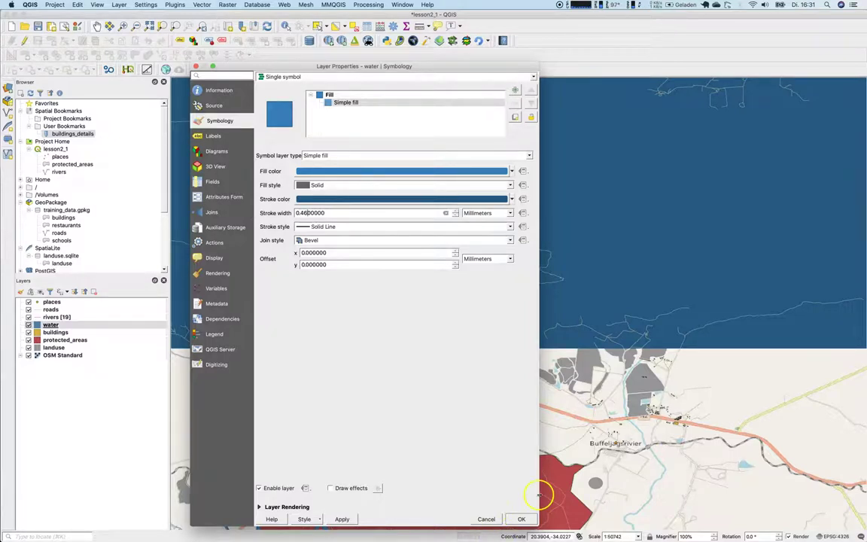
click(342, 518)
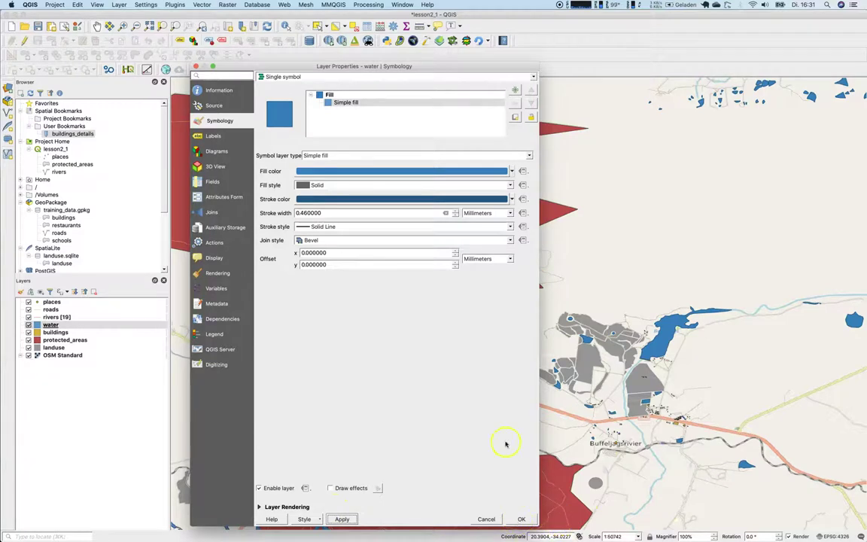
Try a 1.46 mm water outline, then correct it to 0.46 mm and apply
click(301, 213)
scroll(301, 213, up, 6)
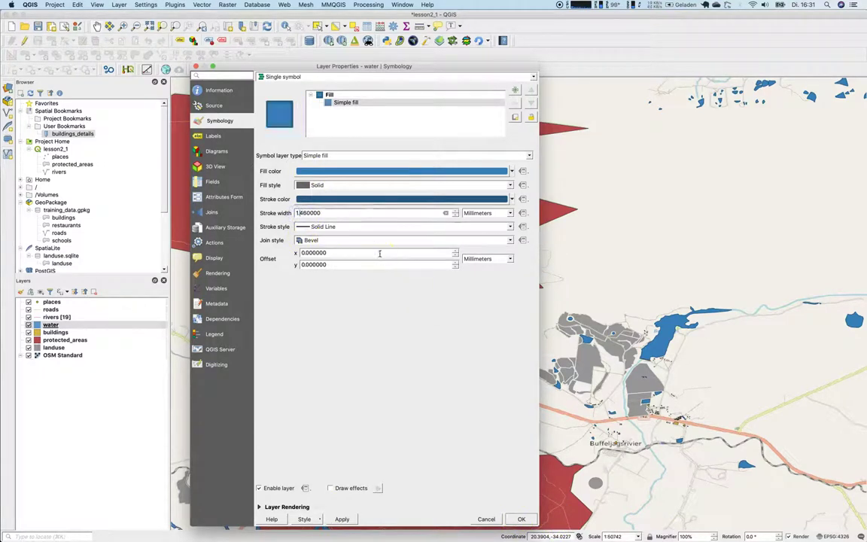
click(341, 519)
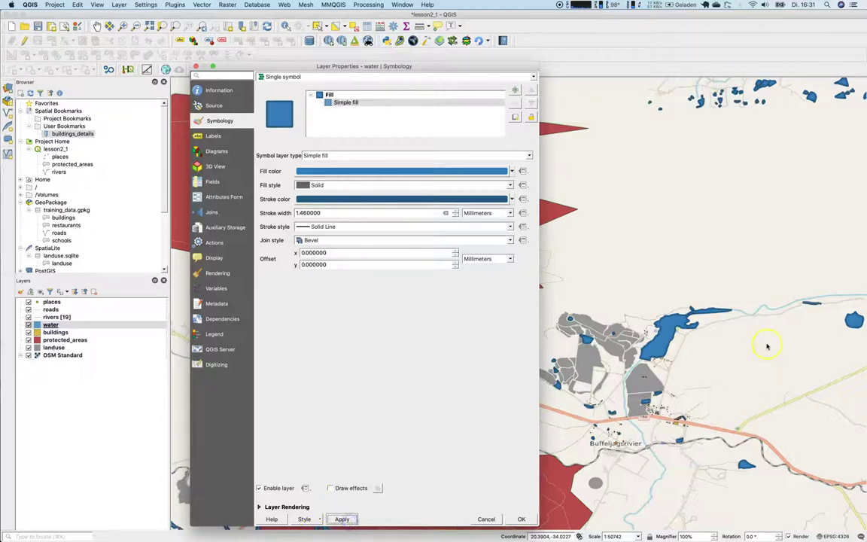
click(299, 213)
key(Delete)
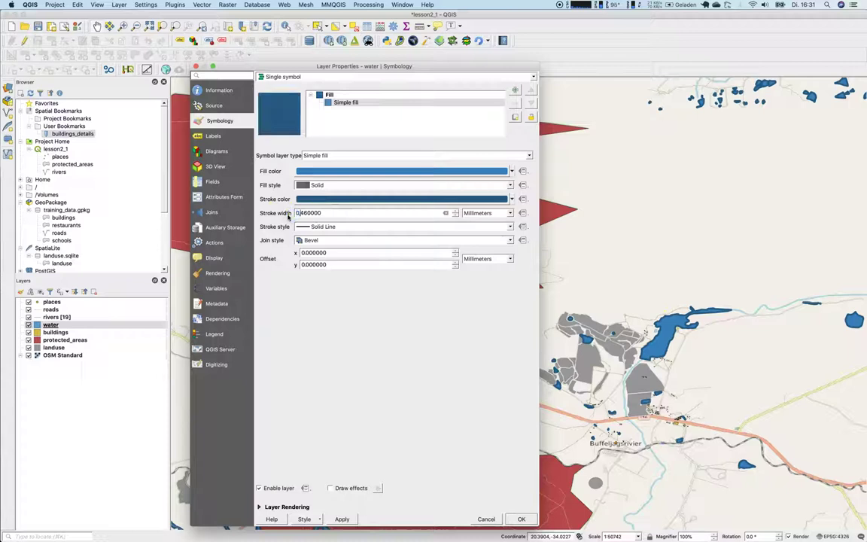
text(0)
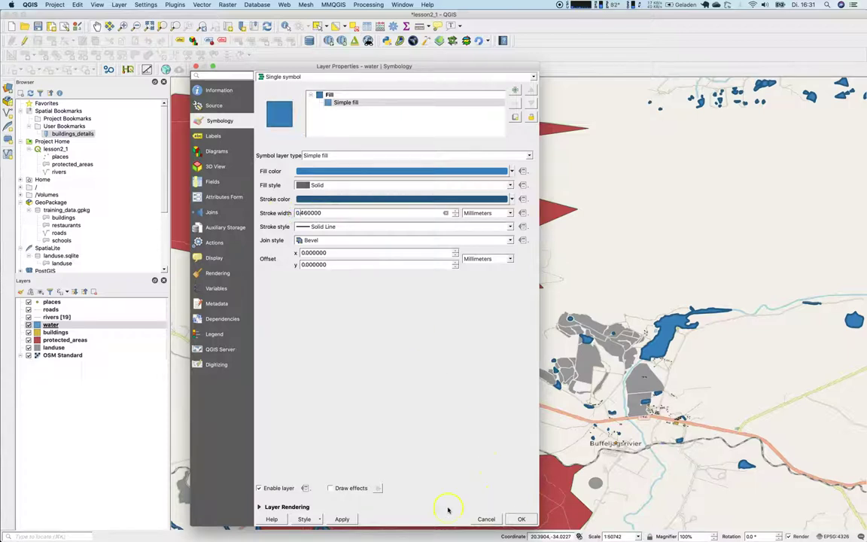
click(332, 522)
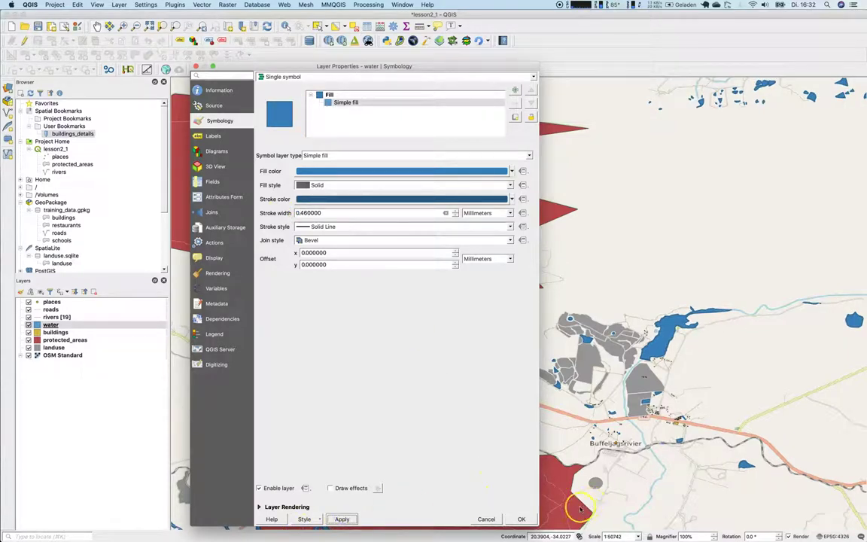
Close the water properties, zoom in on the lake's shoreline, then zoom back out to about 1:12682
click(521, 520)
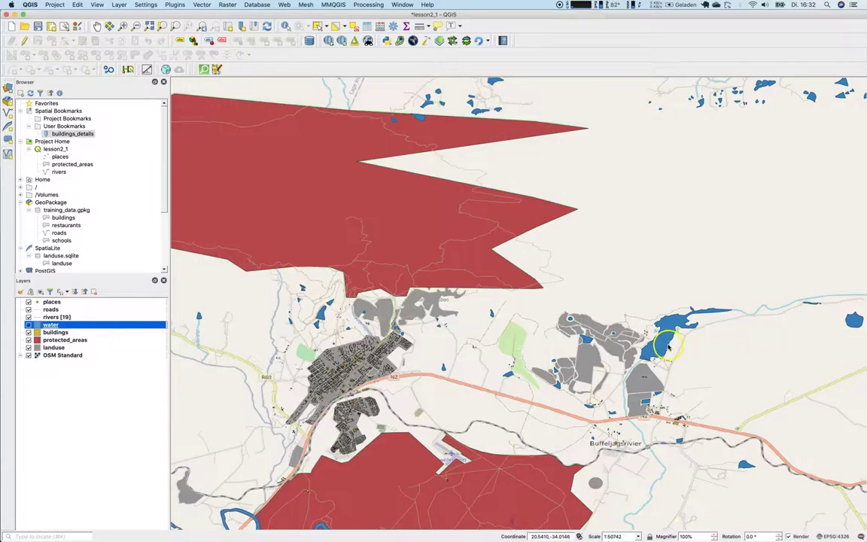
scroll(666, 347, up, 1)
scroll(667, 347, up, 1)
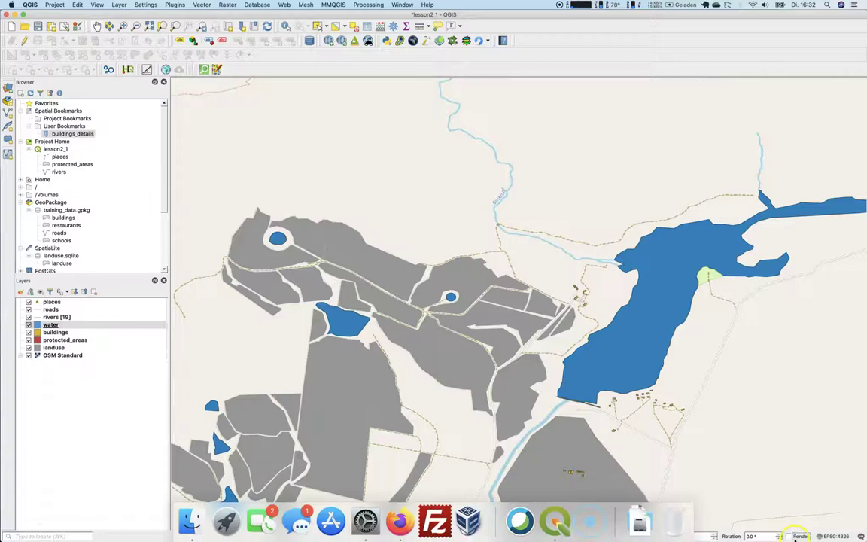
scroll(600, 333, up, 3)
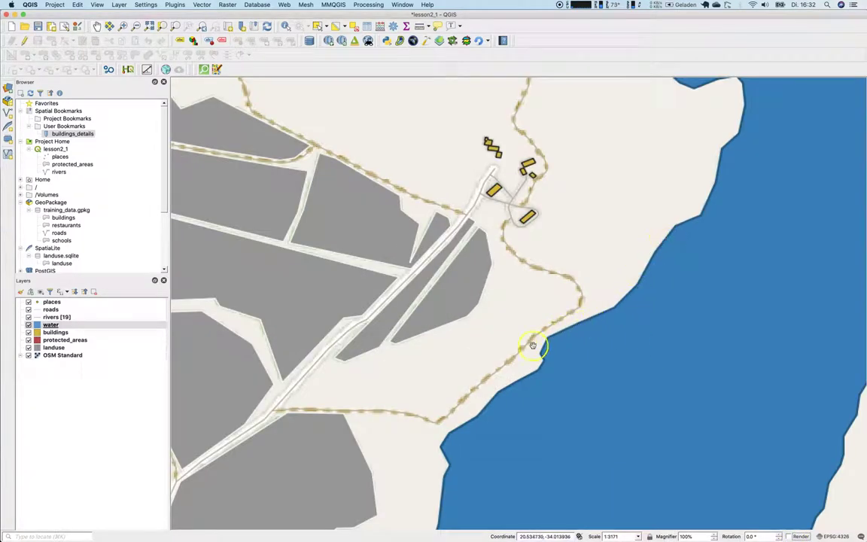
drag(450, 510, 503, 352)
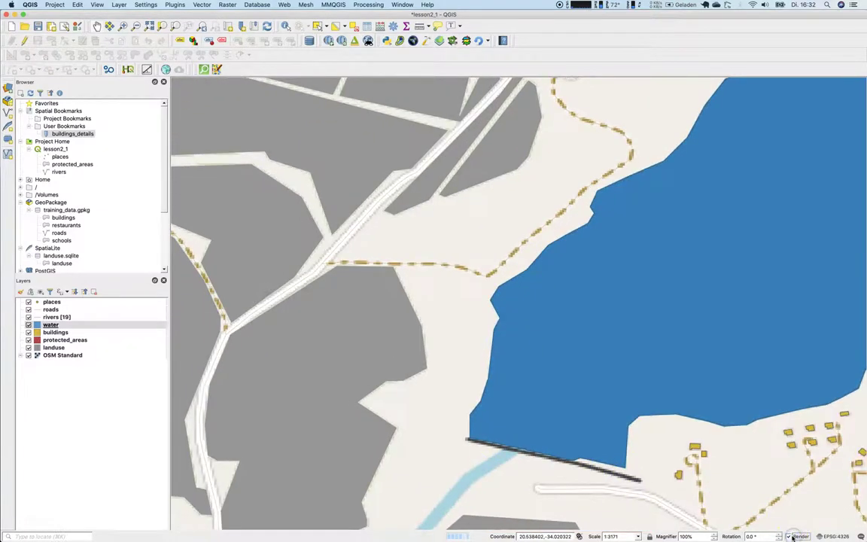
drag(658, 414, 624, 420)
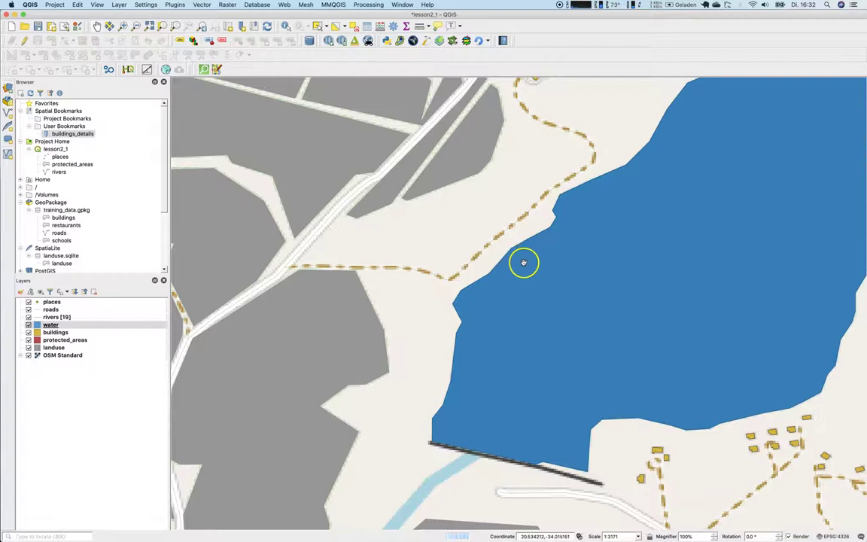
scroll(524, 262, down, 1)
scroll(495, 284, down, 1)
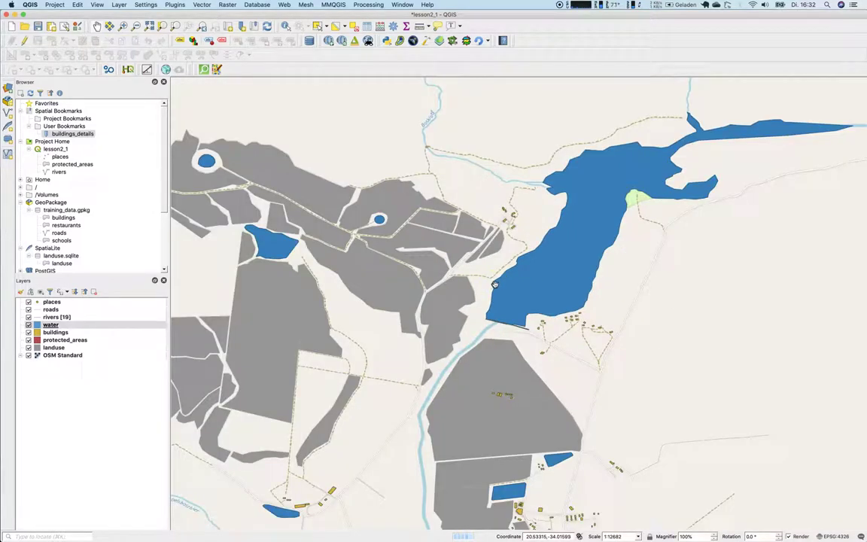
drag(475, 378, 500, 349)
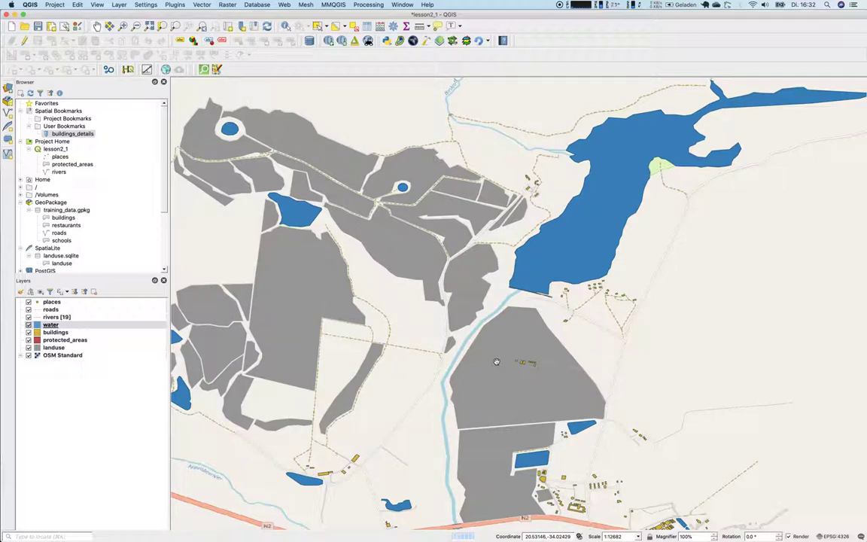
Set the landuse Simple fill stroke style to No Pen
double_click(49, 348)
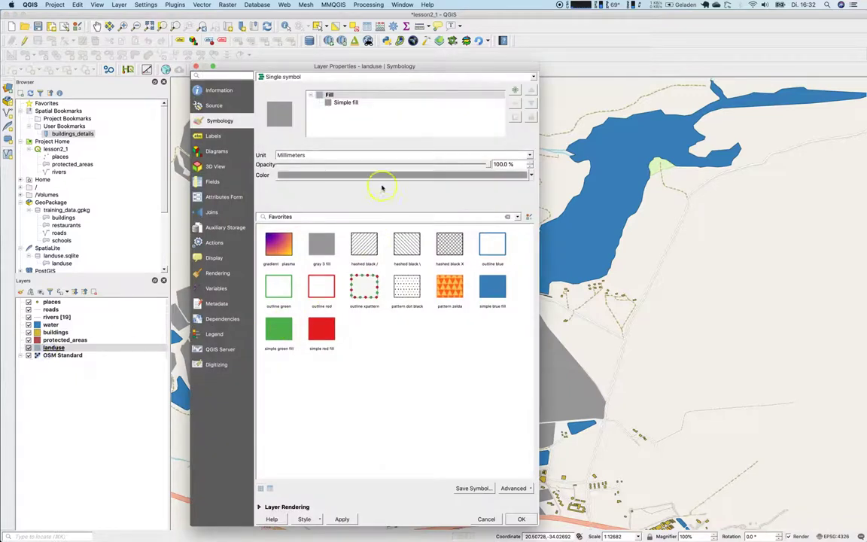
click(356, 103)
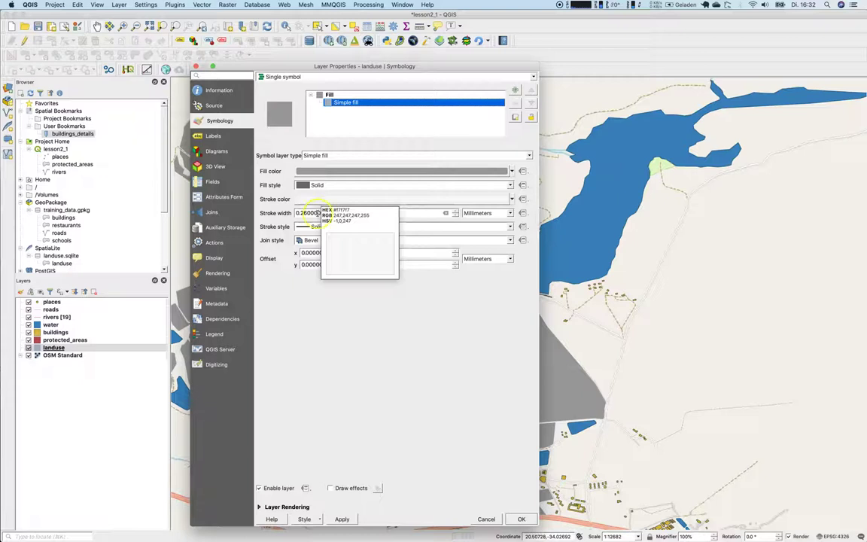
click(315, 226)
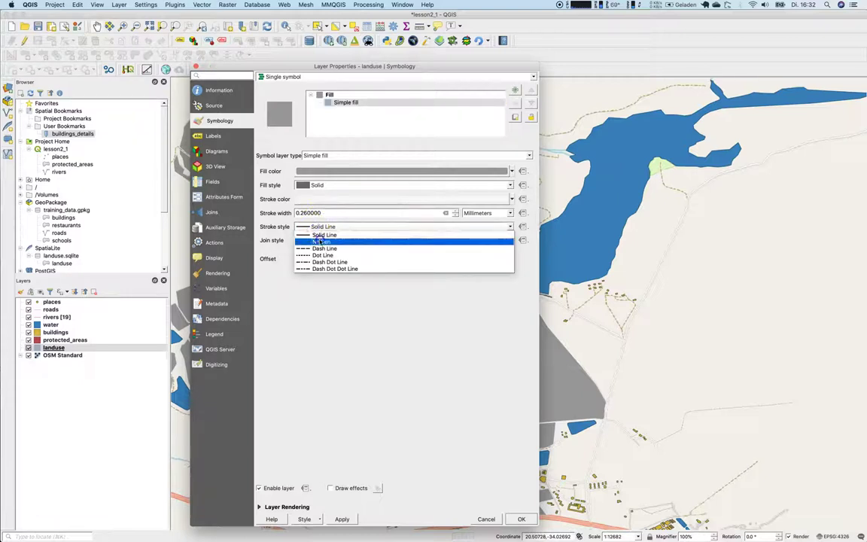
click(320, 241)
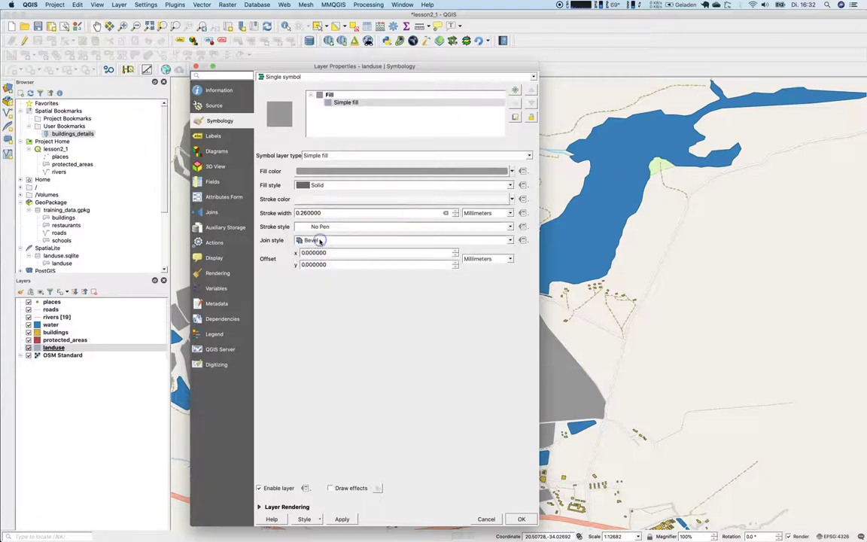
click(521, 518)
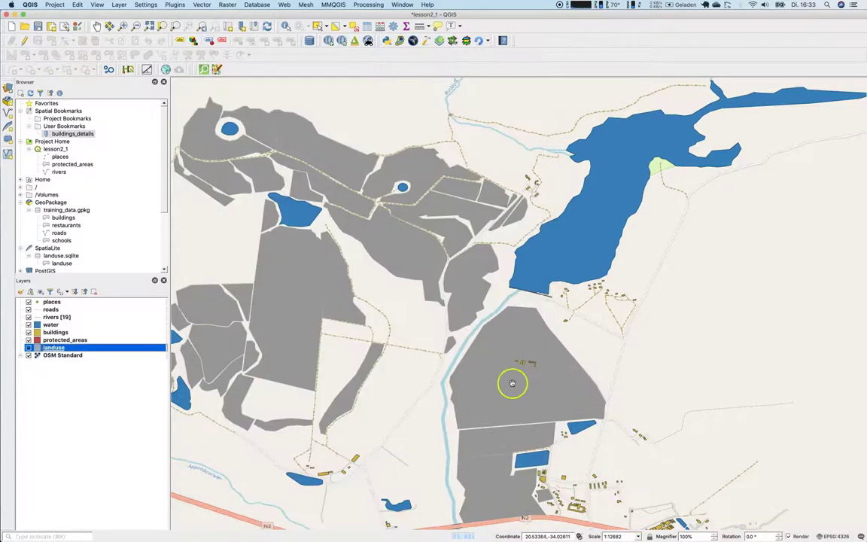
Pan west to centre the town and select the rivers layer
drag(280, 349, 526, 333)
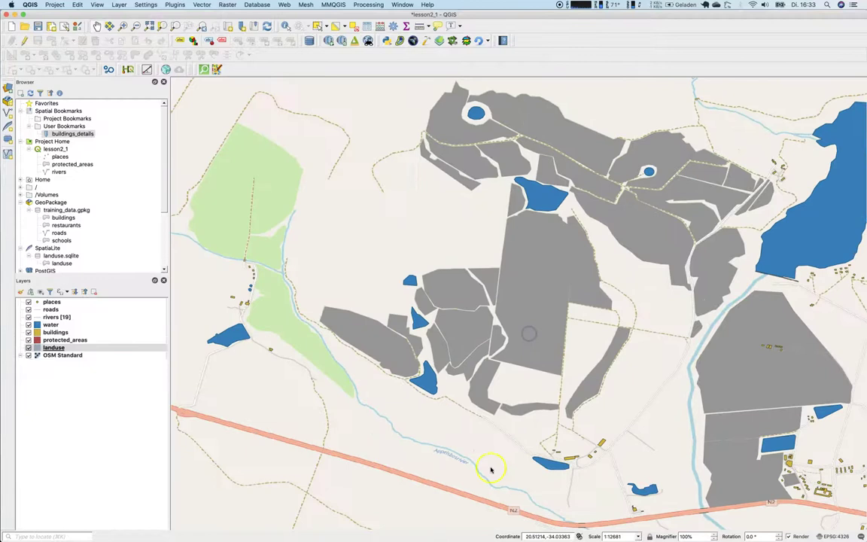
drag(408, 453, 543, 441)
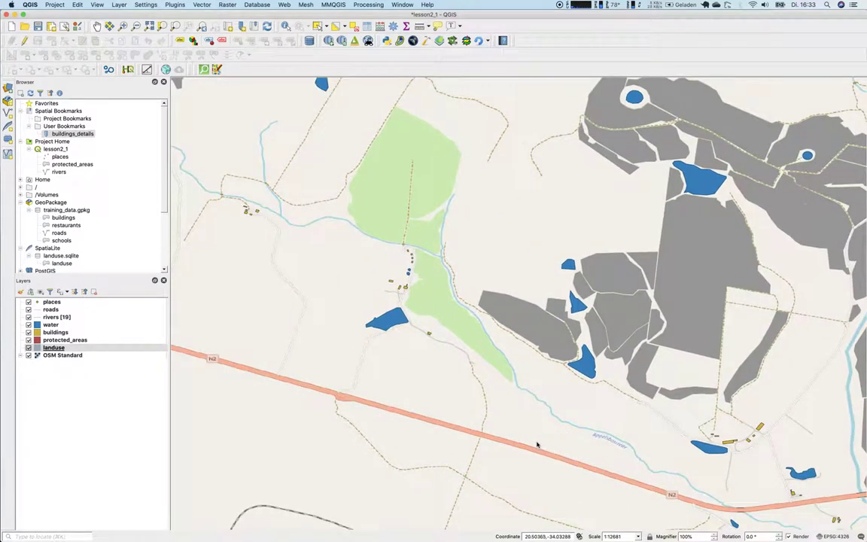
scroll(494, 331, down, 1)
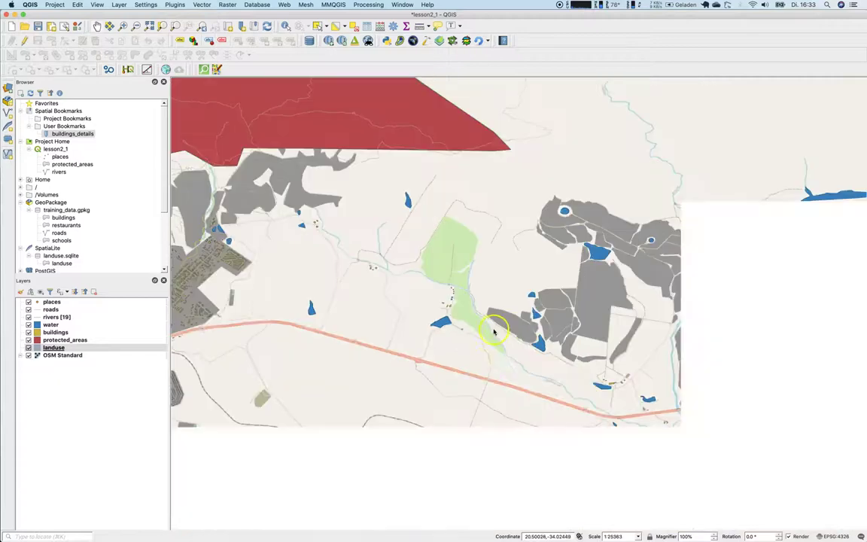
drag(247, 353, 423, 363)
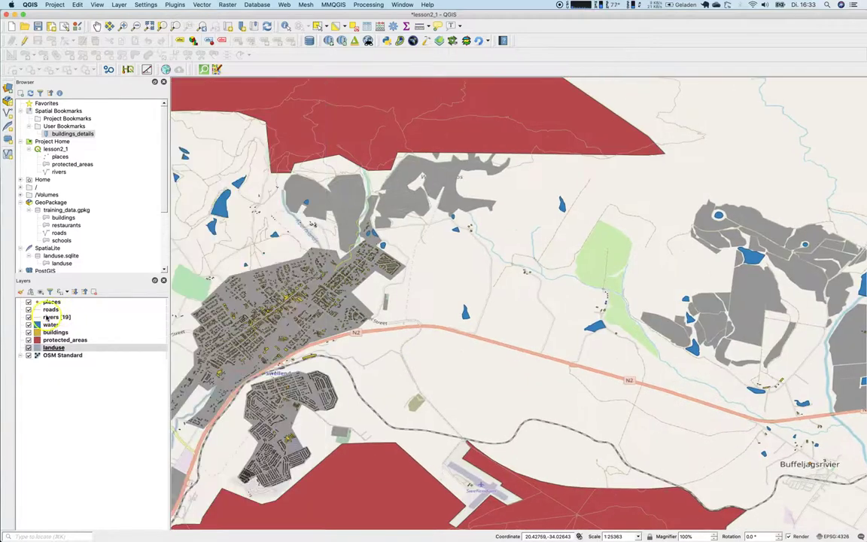
click(38, 318)
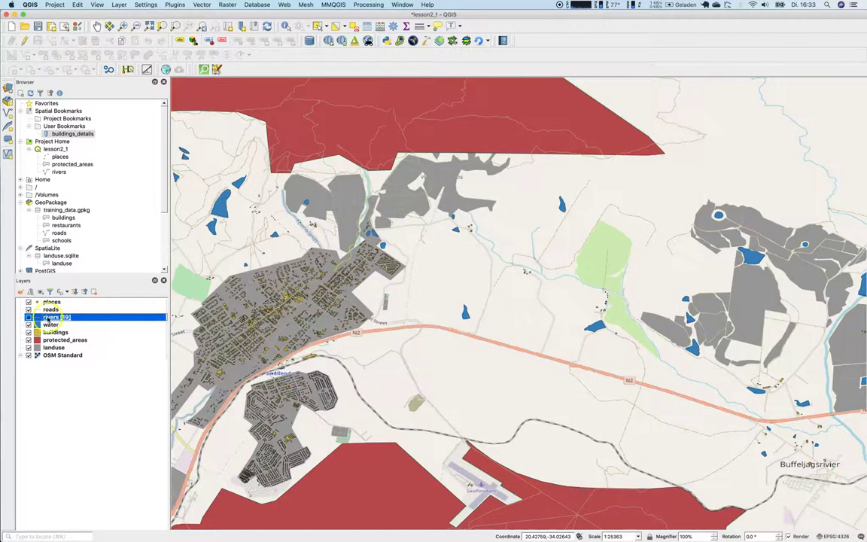
drag(315, 301, 513, 393)
drag(314, 386, 401, 387)
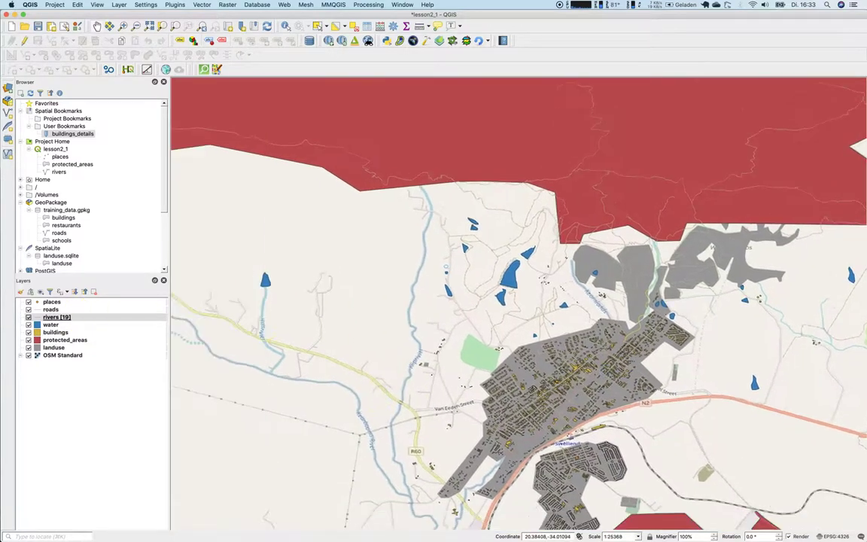
Apply the simple blue line preset to rivers and raise their stroke width to 0.86 mm
double_click(36, 318)
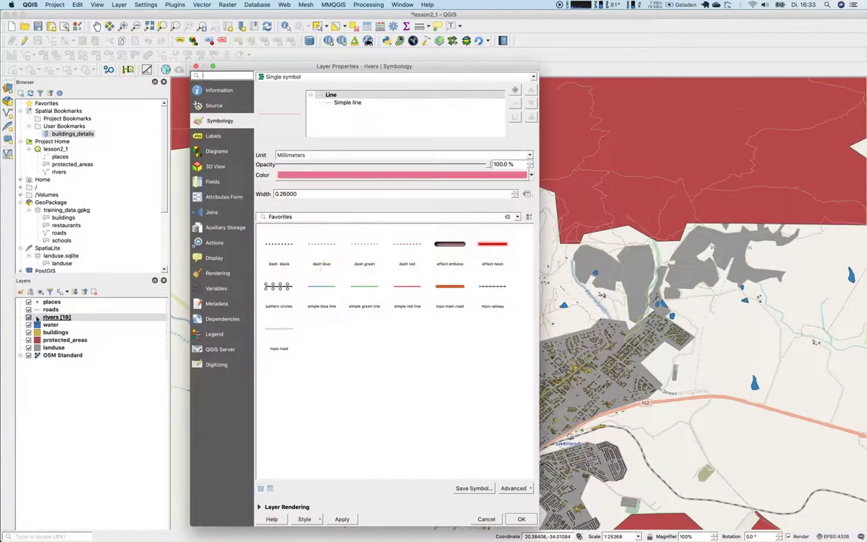
click(388, 178)
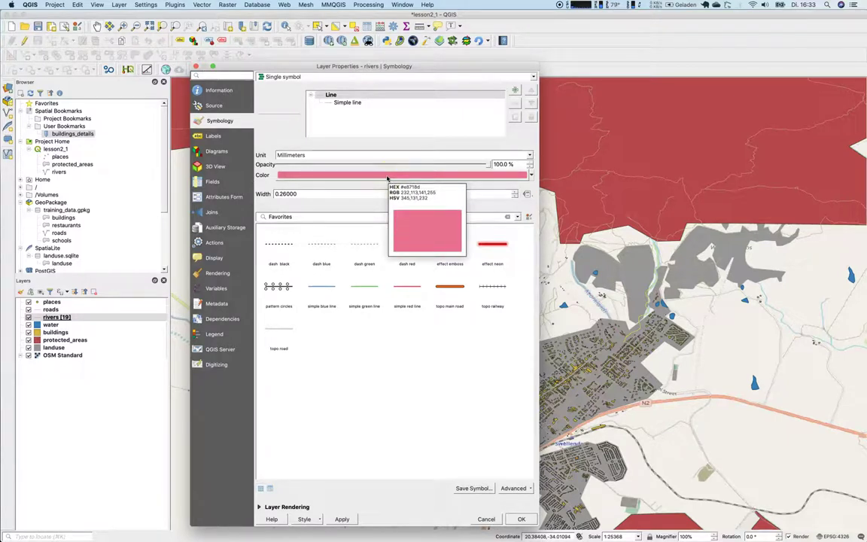
click(329, 284)
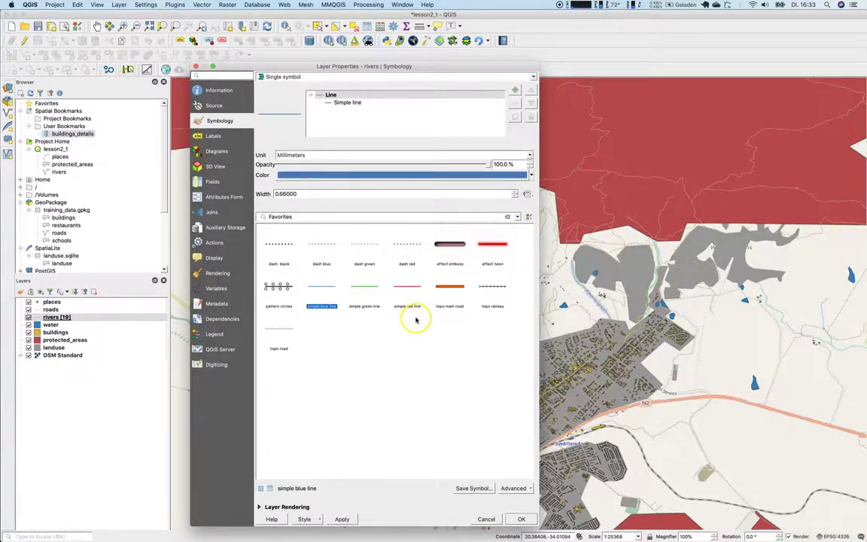
click(331, 101)
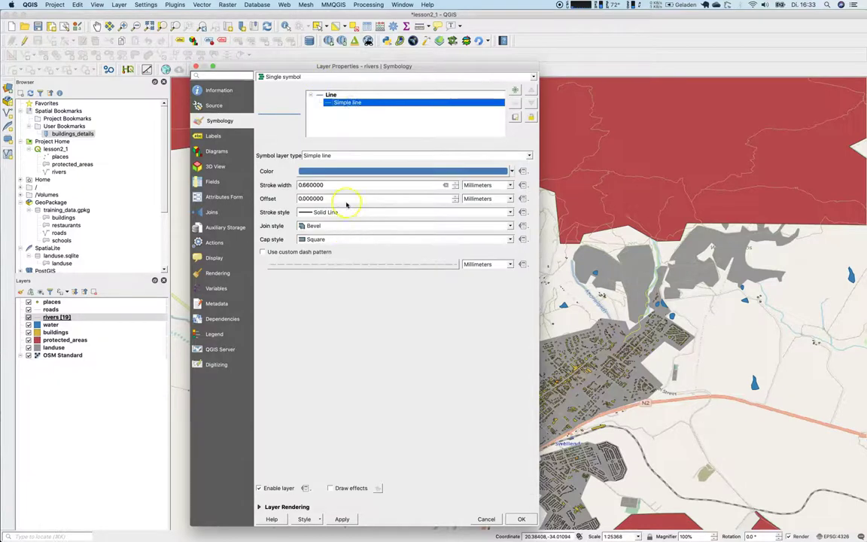
click(310, 184)
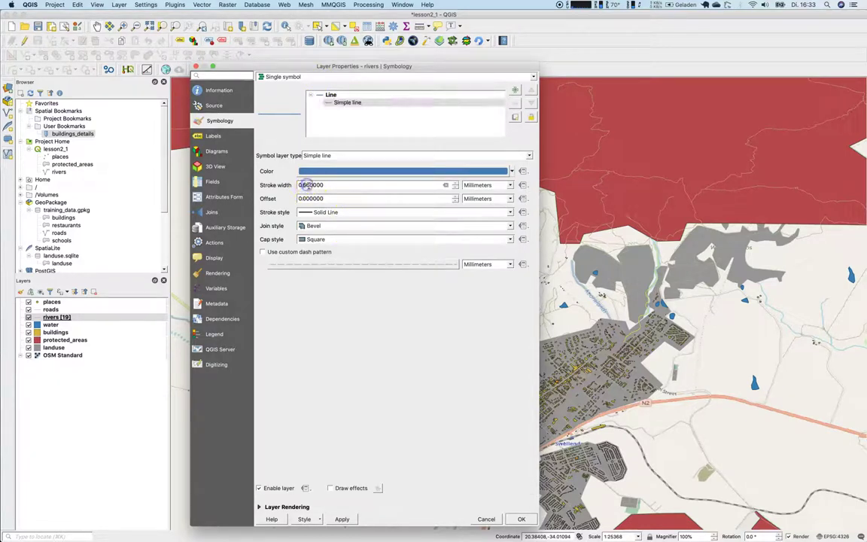
text(8)
click(520, 519)
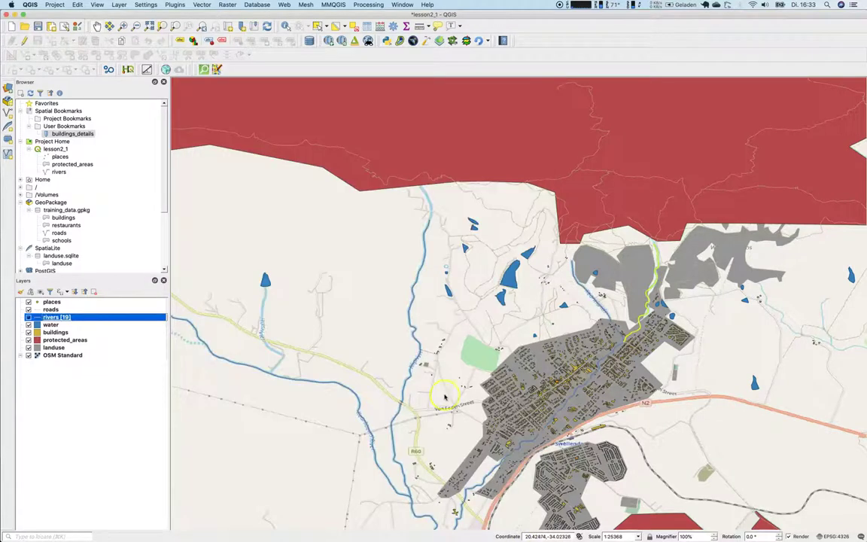
Hide the OSM Standard basemap and deselect the selected river feature
drag(422, 397, 467, 369)
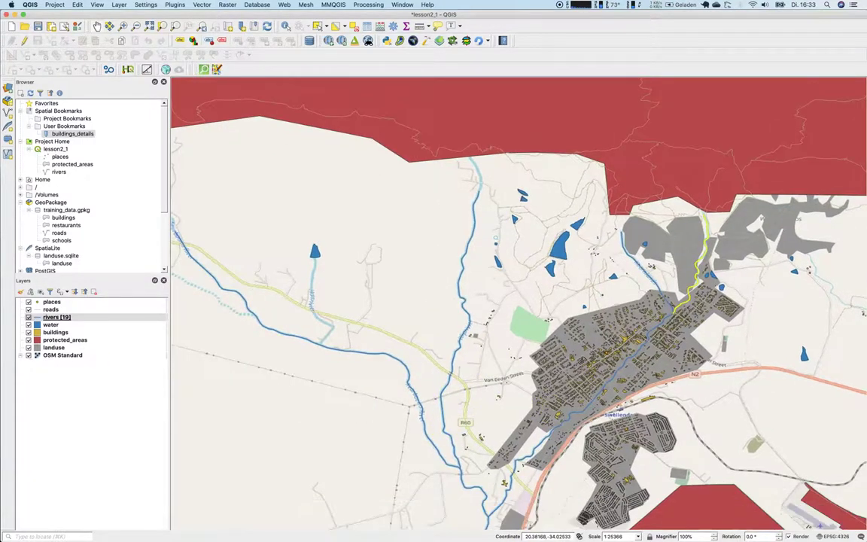
click(29, 355)
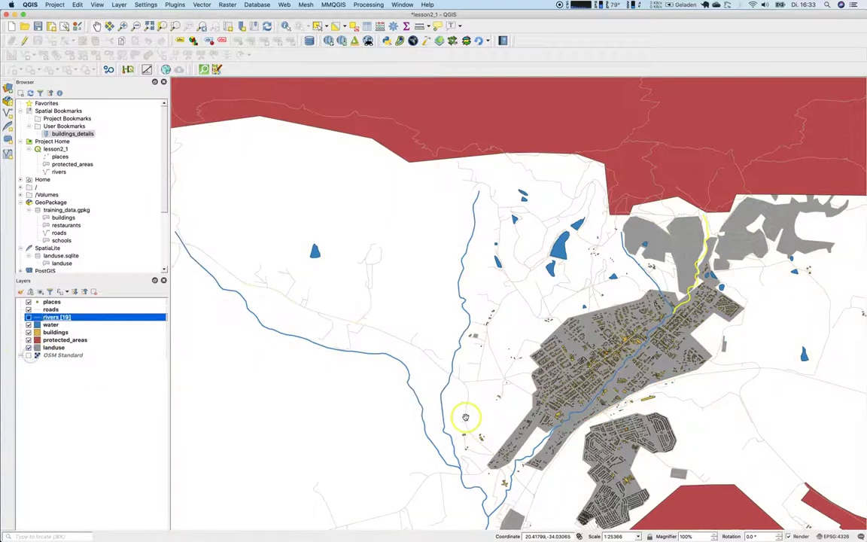
drag(478, 461, 422, 476)
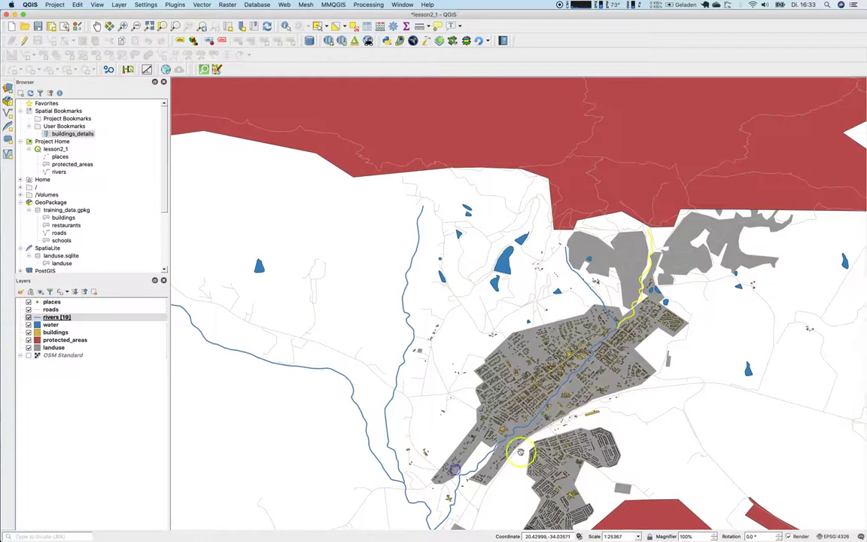
click(66, 317)
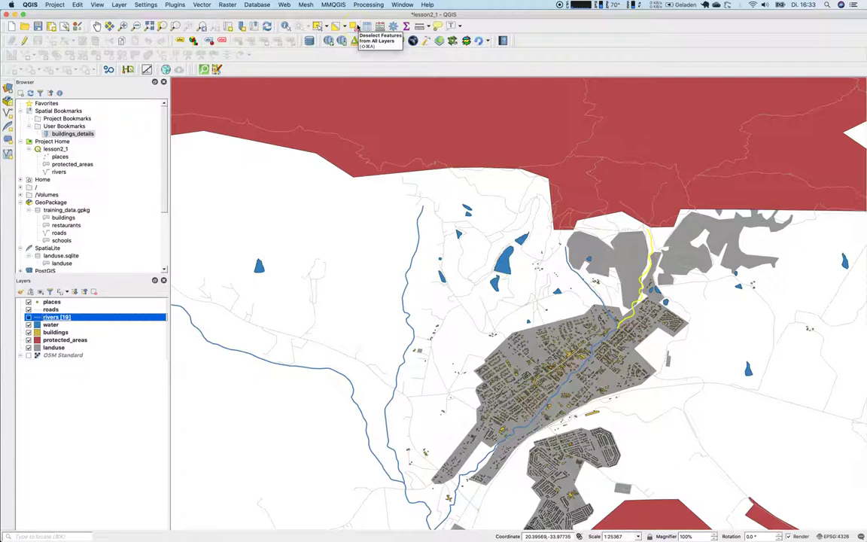
click(357, 28)
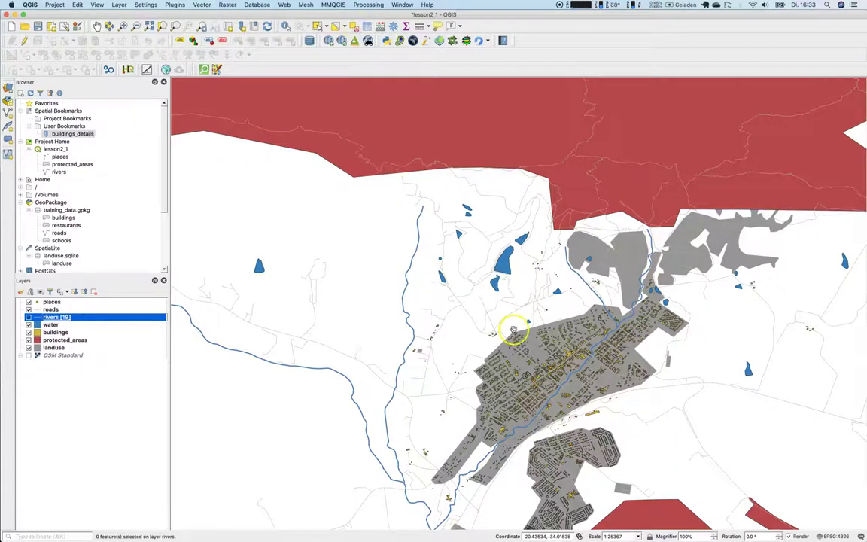
Pan and zoom out to about 1:50730, framing the whole town, protected areas and river
drag(622, 371, 471, 397)
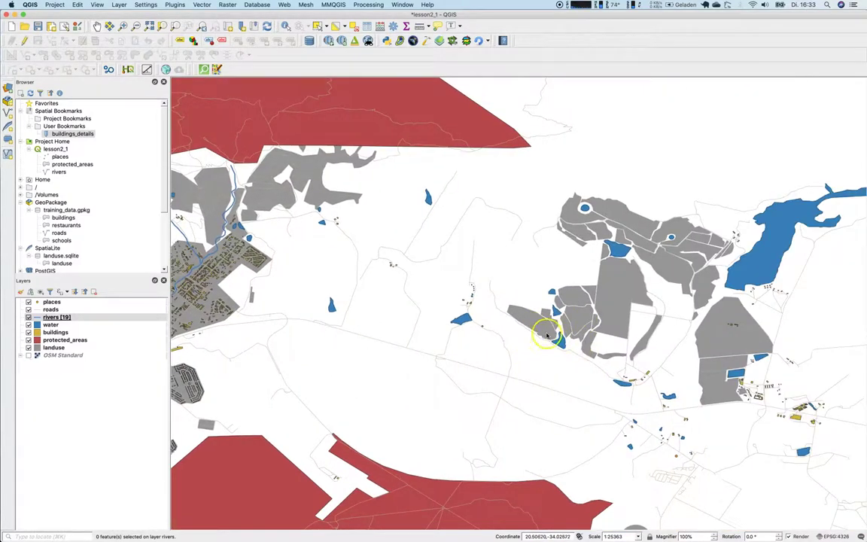
drag(437, 332, 551, 372)
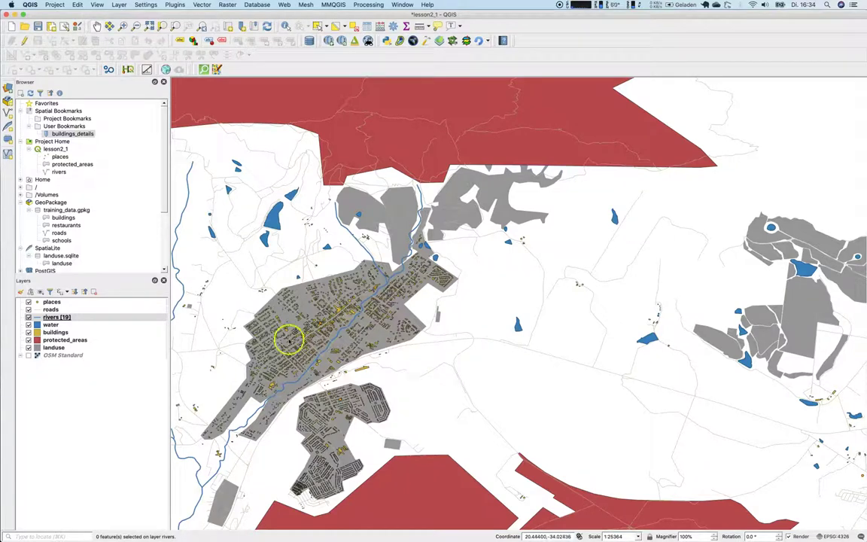
scroll(280, 329, up, 1)
scroll(284, 335, down, 1)
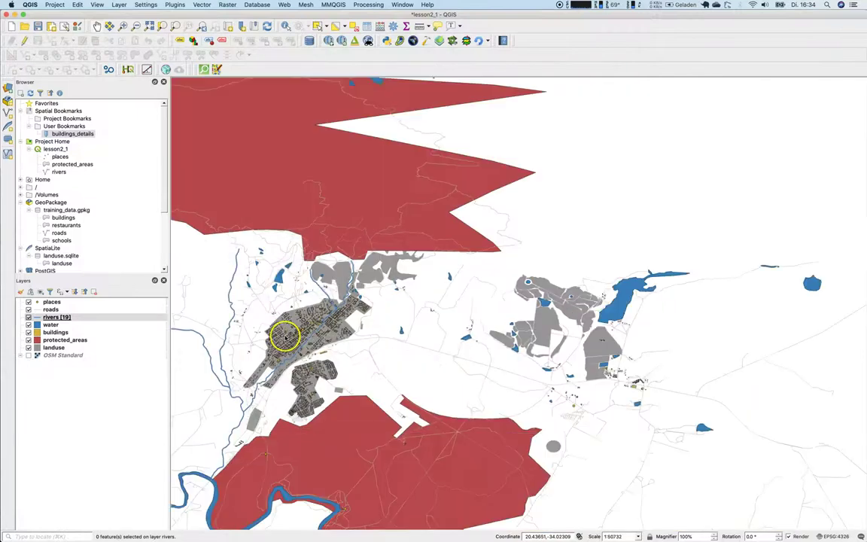
drag(284, 344, 408, 357)
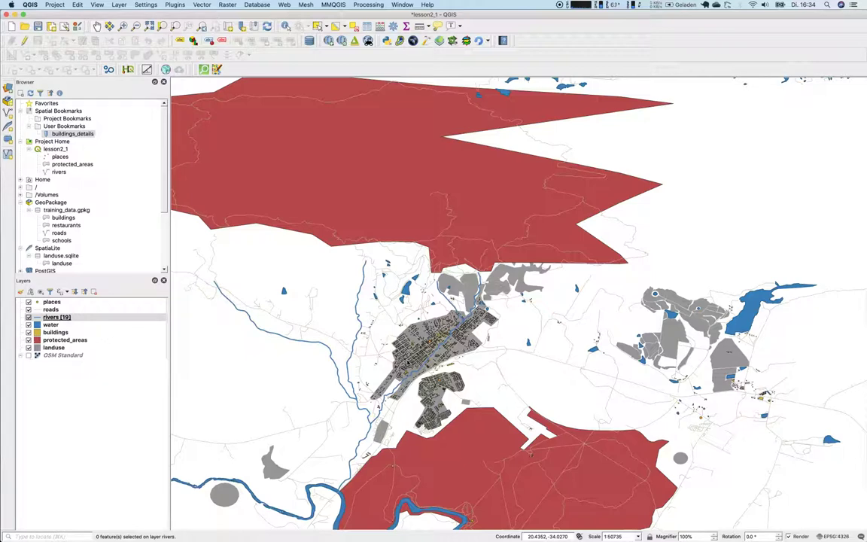
scroll(408, 354, up, 3)
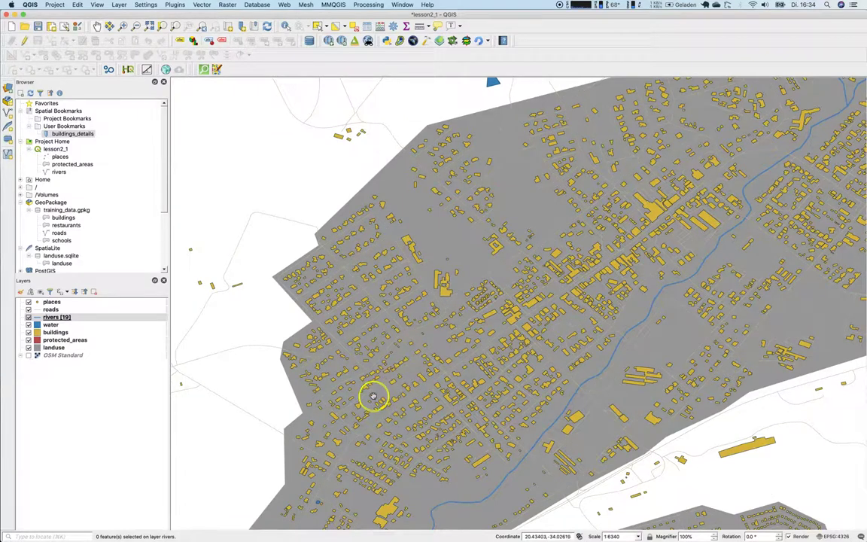
drag(684, 368, 614, 409)
scroll(542, 289, down, 2)
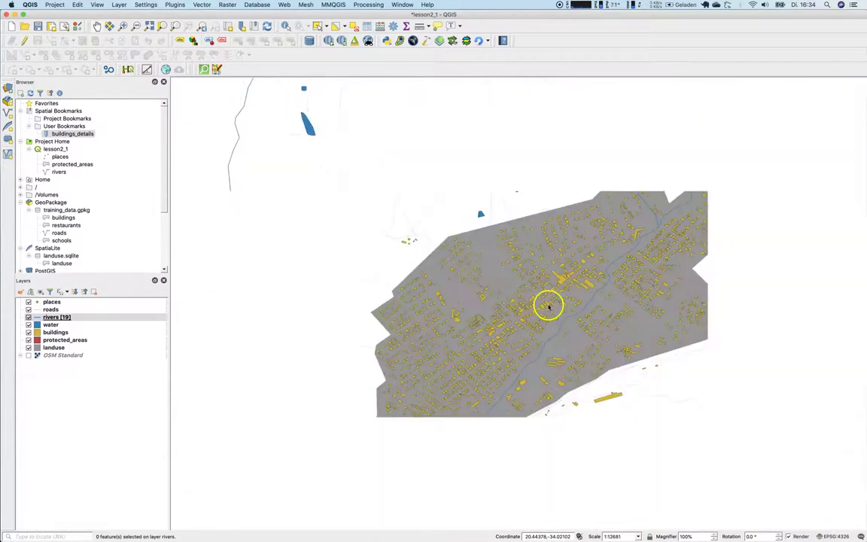
scroll(544, 333, down, 1)
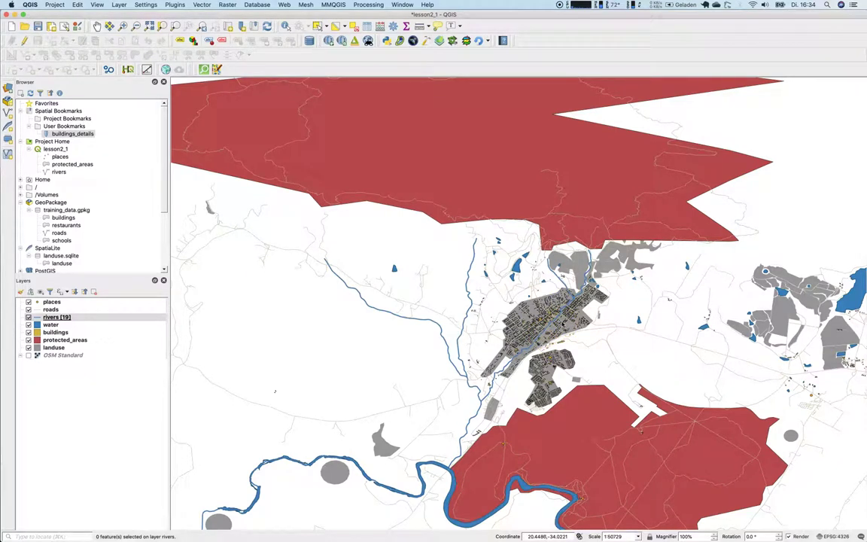
drag(563, 323, 548, 327)
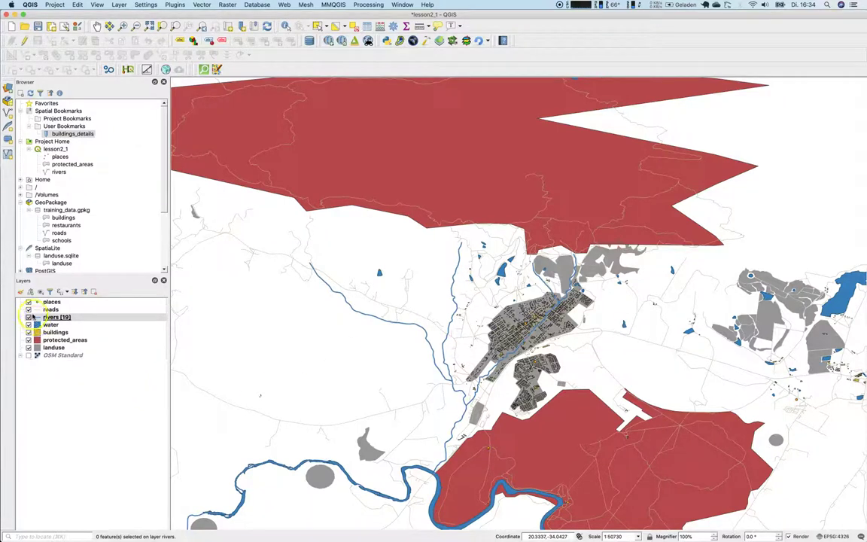
Turn on scale-dependent visibility for buildings with a minimum scale of 1:10000
double_click(54, 332)
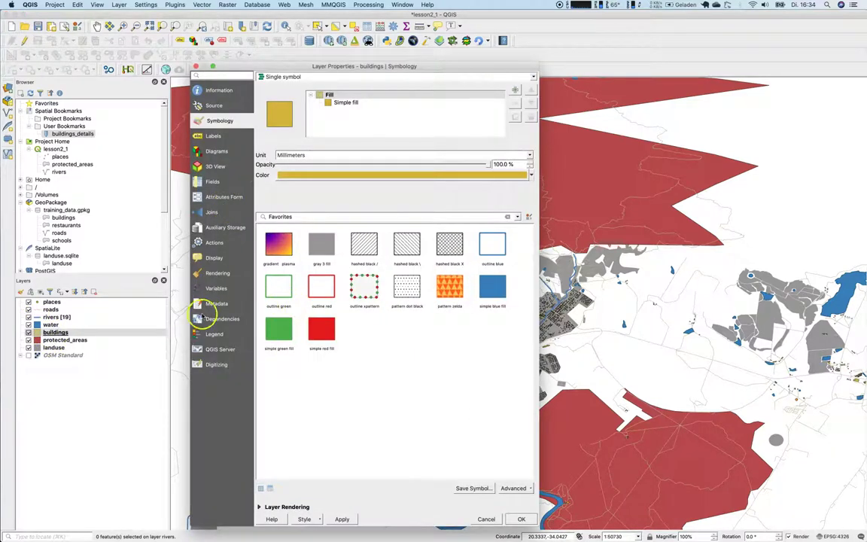
click(213, 276)
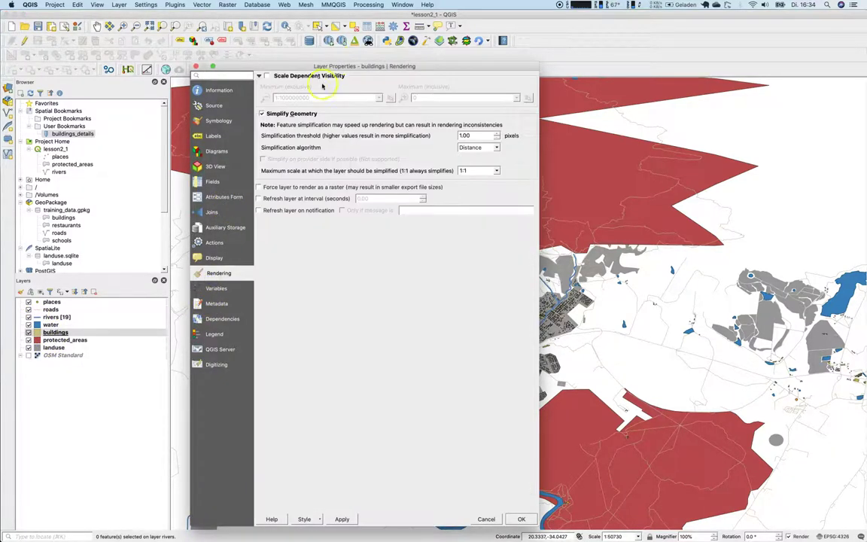
click(268, 76)
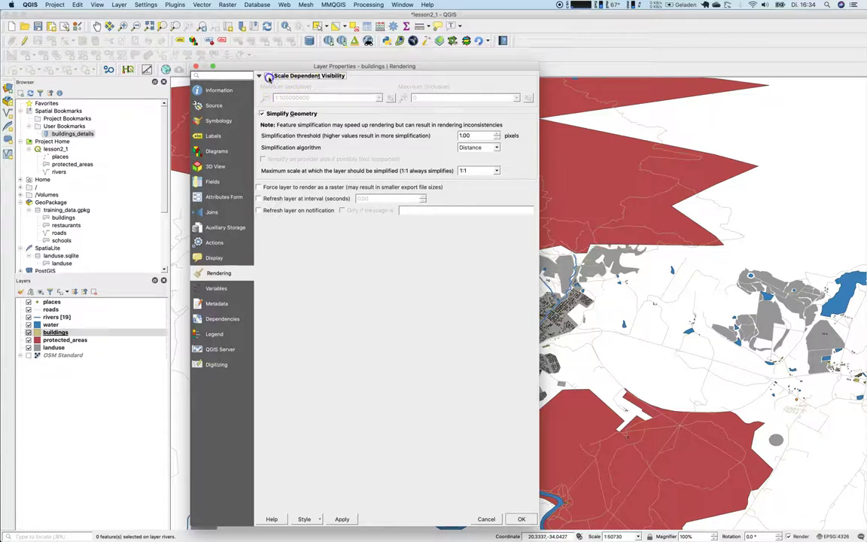
click(280, 98)
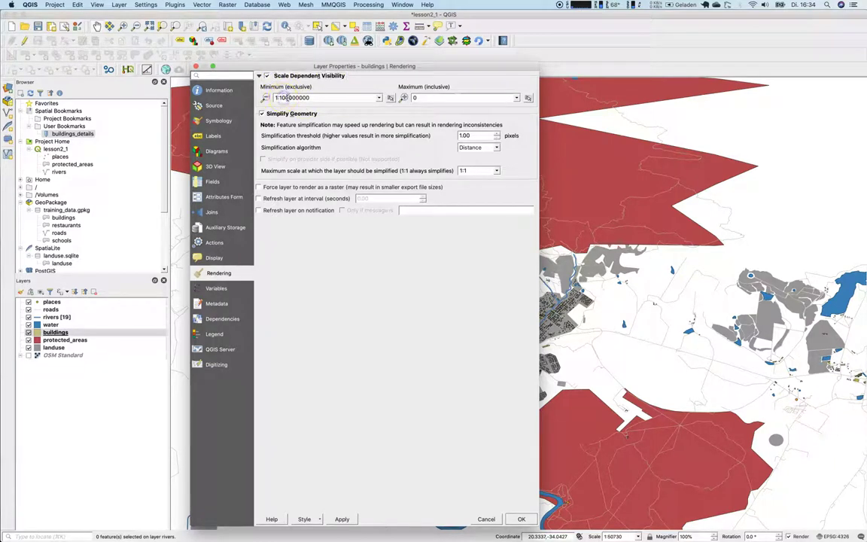
drag(272, 98, 330, 97)
text(1:1000)
click(420, 410)
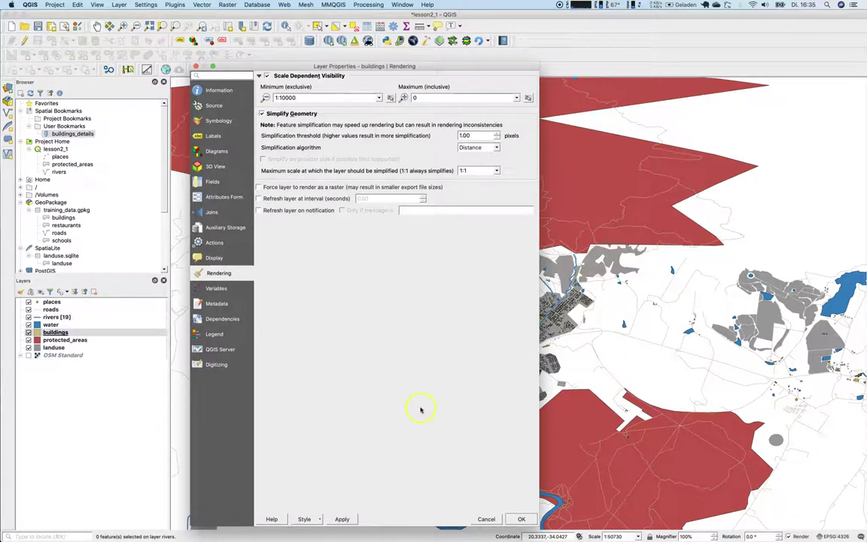
click(521, 521)
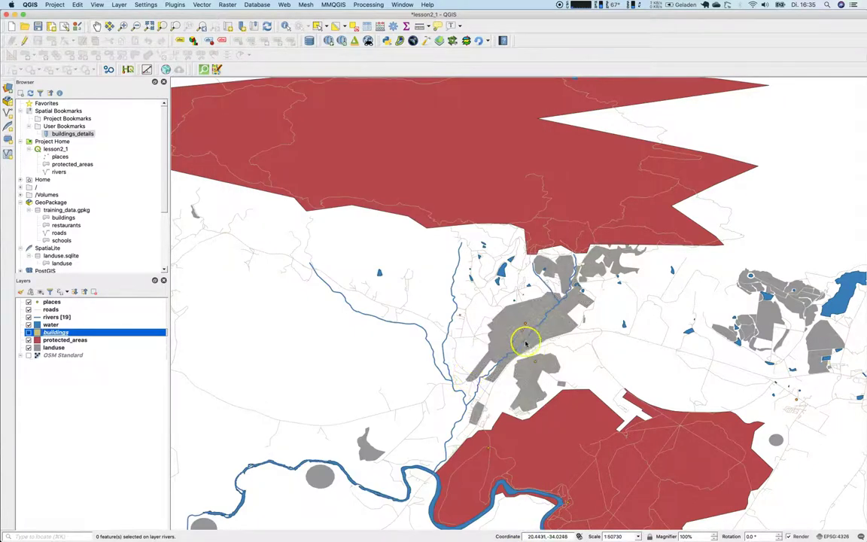
Zoom into the town to about 1:6341 so the yellow building footprints become visible
drag(526, 343, 495, 345)
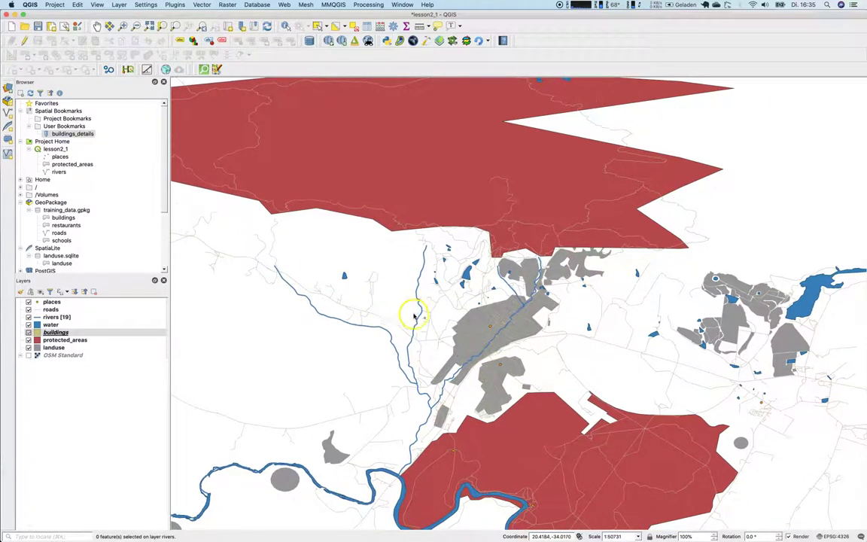
mouse_move(57, 333)
mouse_down()
mouse_move(58, 340)
mouse_move(38, 333)
mouse_move(68, 336)
mouse_move(51, 333)
mouse_up()
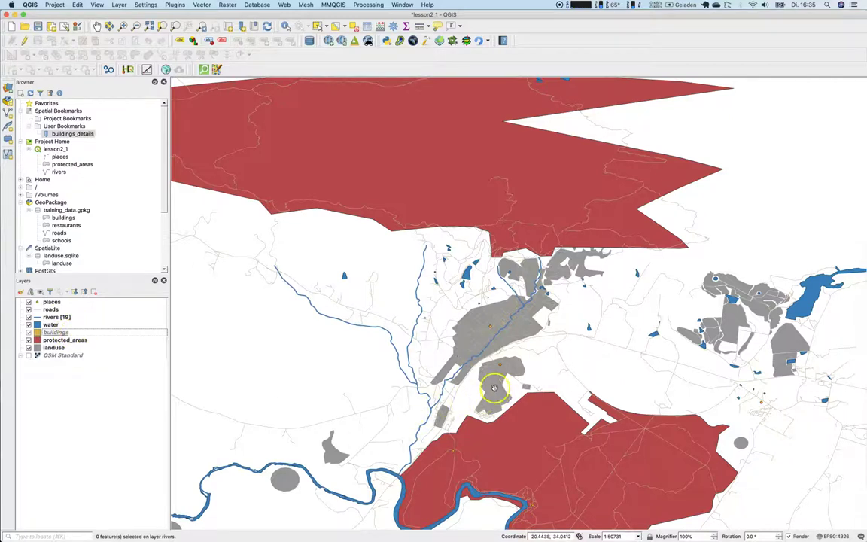
scroll(461, 325, up, 1)
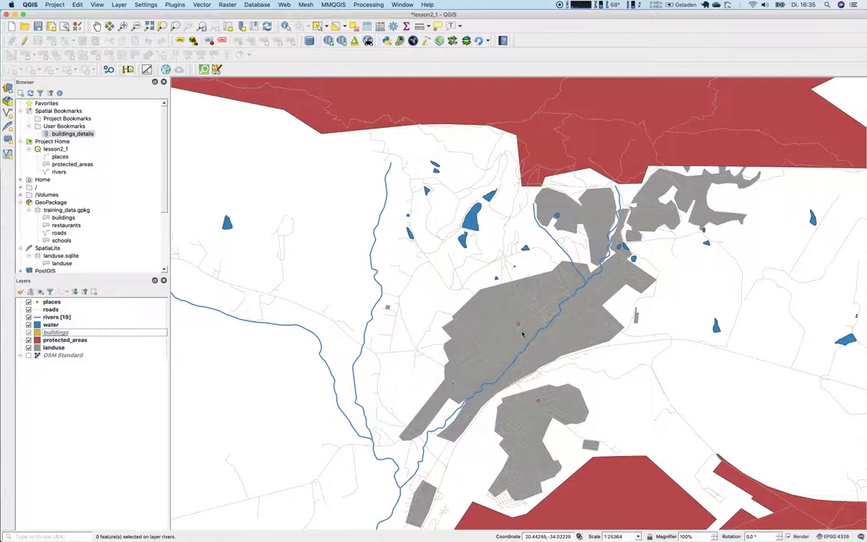
scroll(523, 333, up, 1)
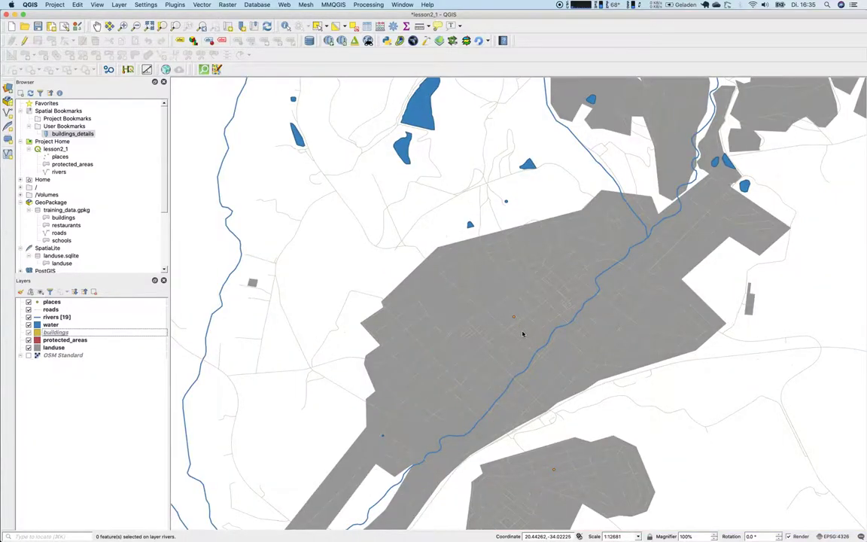
scroll(523, 334, up, 1)
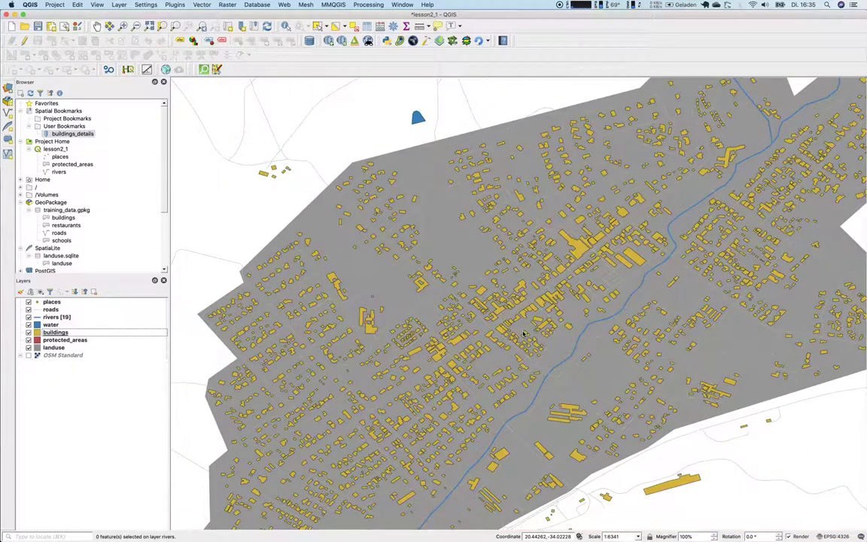
scroll(524, 333, down, 1)
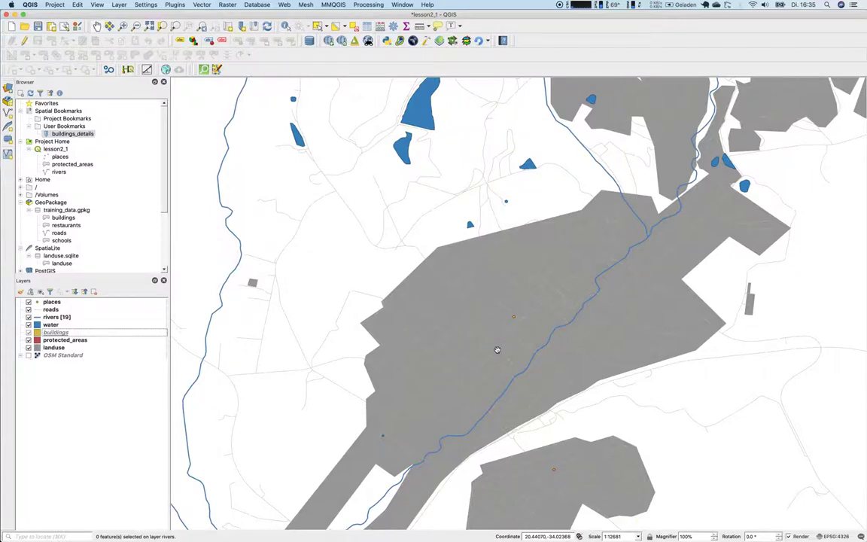
scroll(497, 349, up, 1)
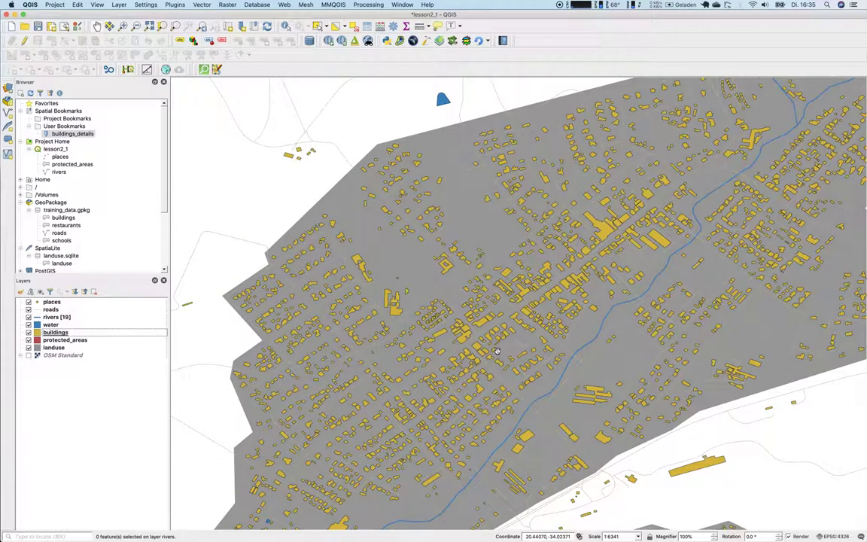
Enter a new map scale, then pan and zoom to about 1:2499 over the riverside buildings
double_click(611, 536)
text(1)
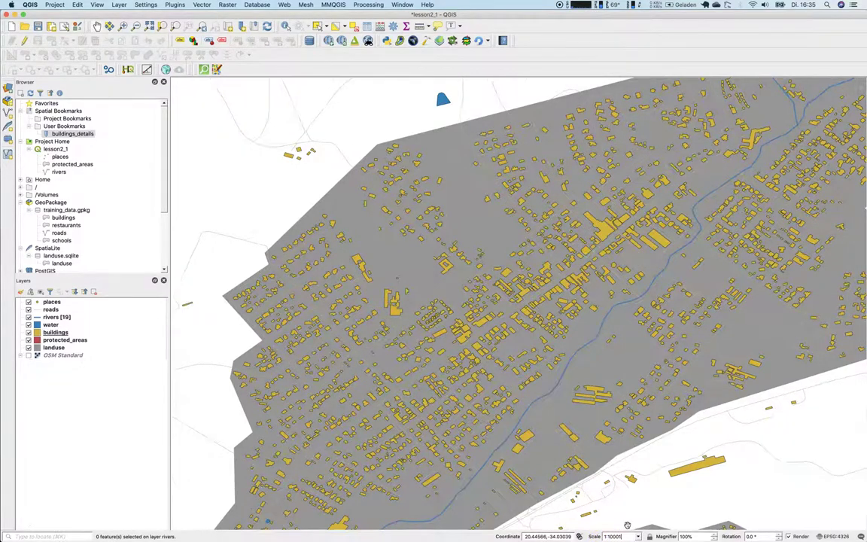
key(Return)
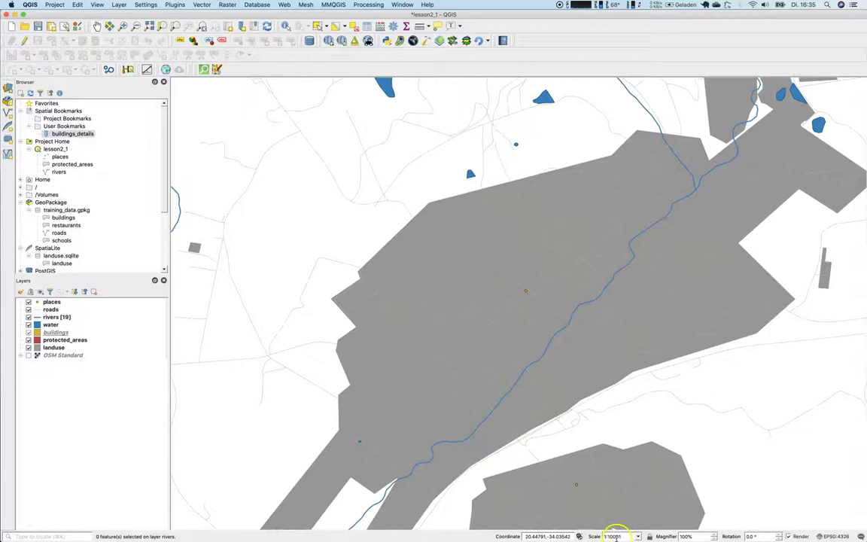
double_click(613, 536)
key(Return)
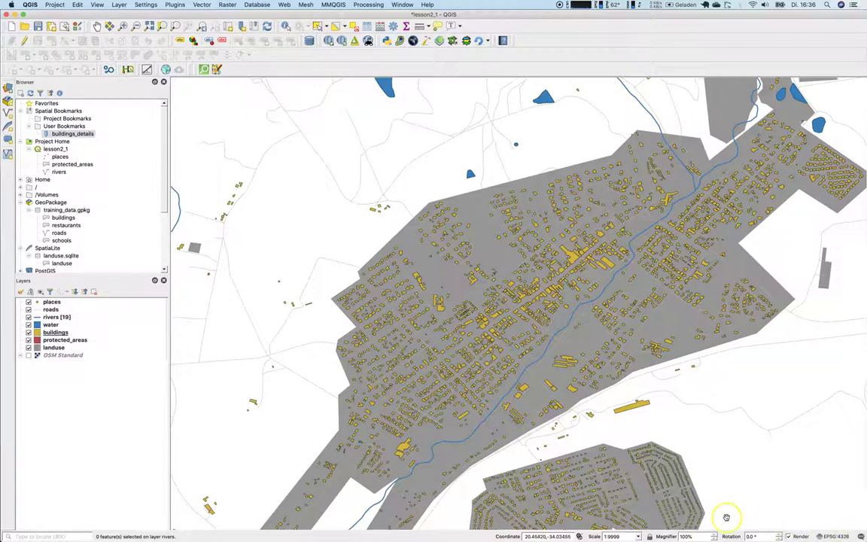
drag(419, 445, 437, 401)
scroll(437, 401, up, 2)
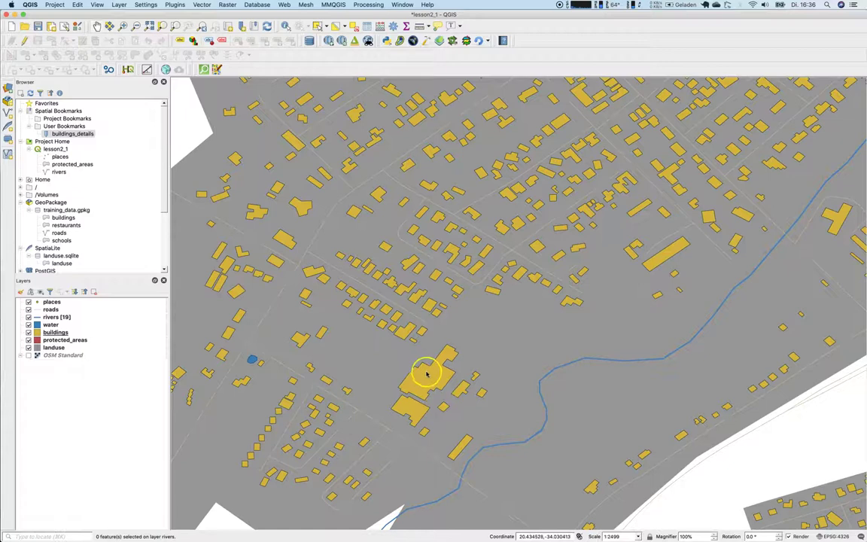
In the buildings Symbology, darken the fill colour from yellow #d5b43c to olive #736120
double_click(41, 332)
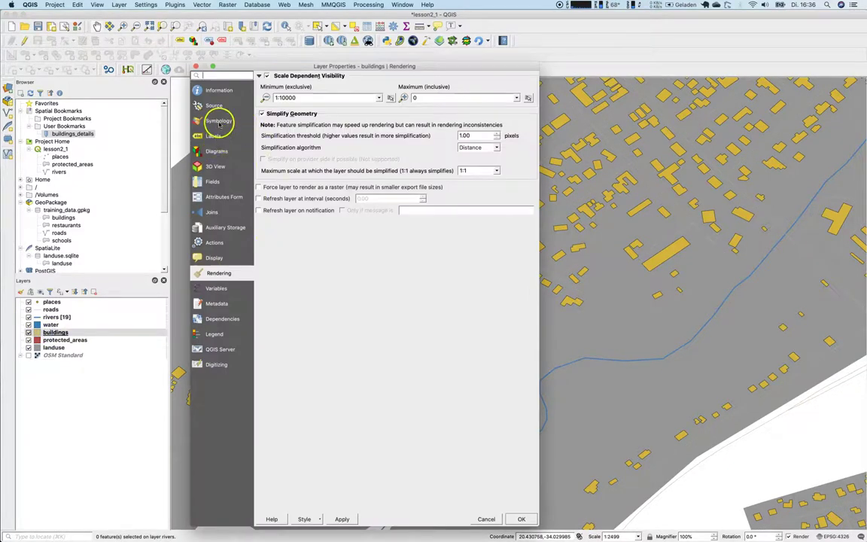
click(217, 121)
click(340, 102)
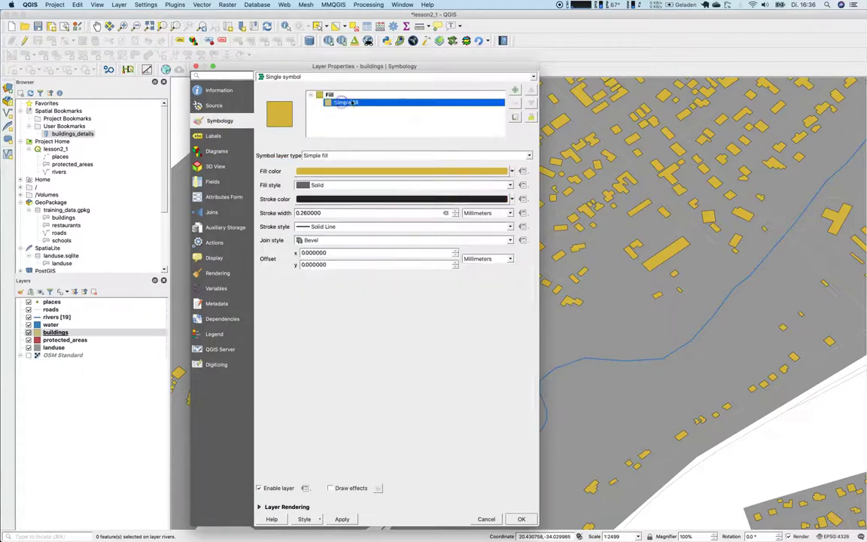
click(328, 94)
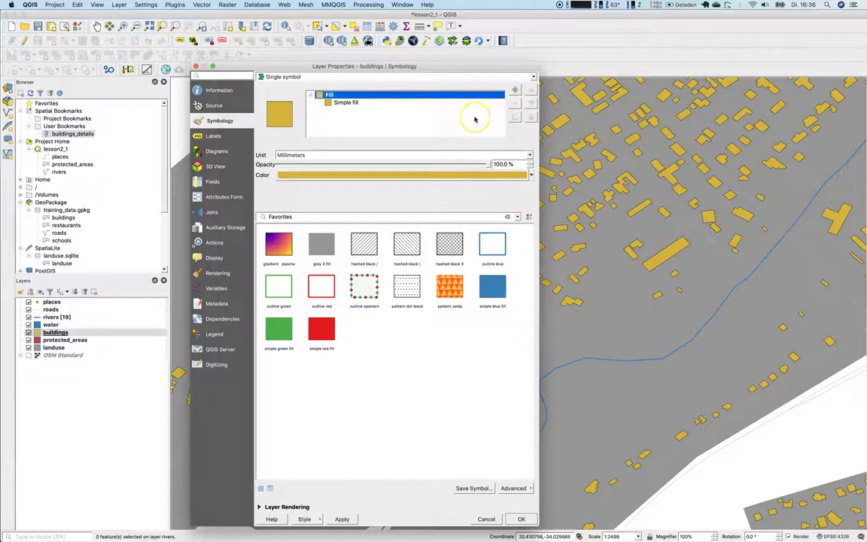
click(411, 176)
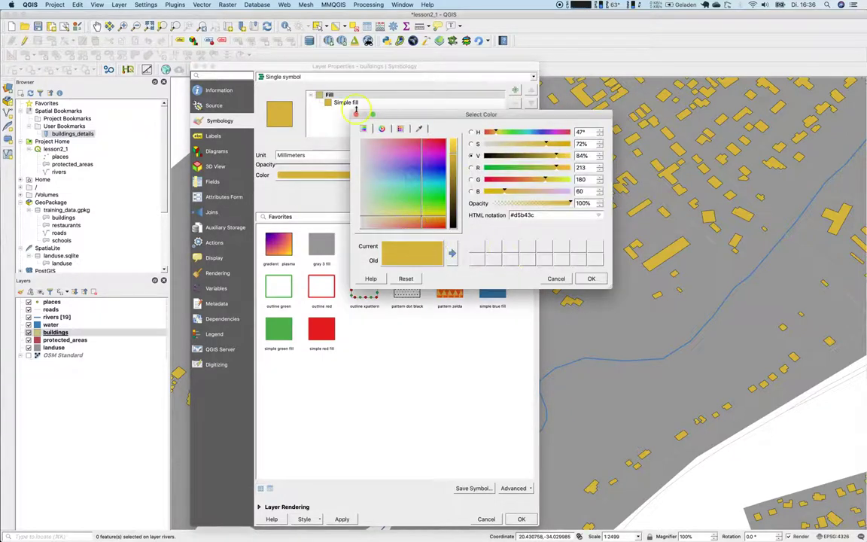
click(454, 202)
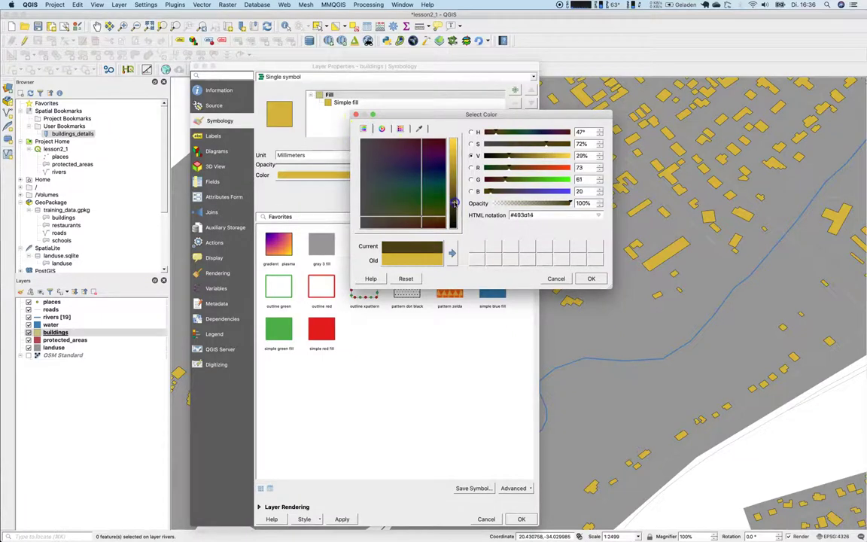
Discard the darker colour and give the buildings the gray 3 fill favourite
drag(454, 203, 456, 187)
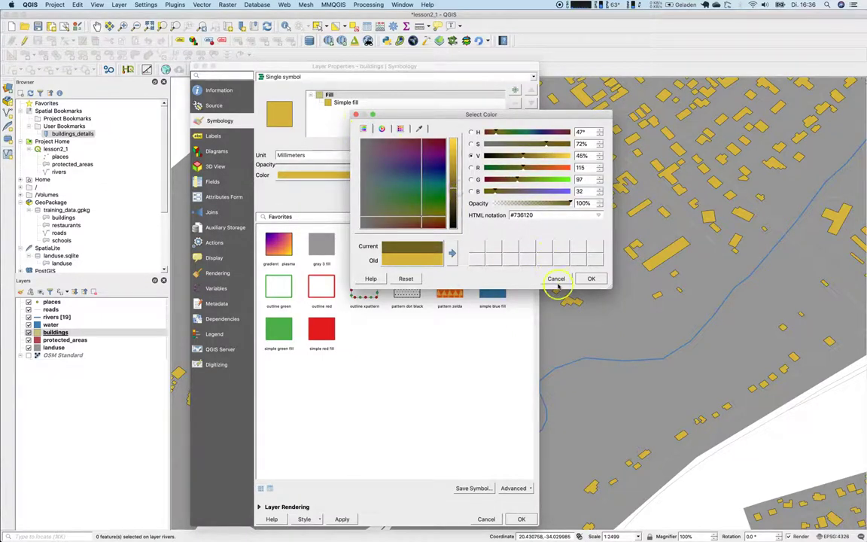
click(556, 278)
click(322, 244)
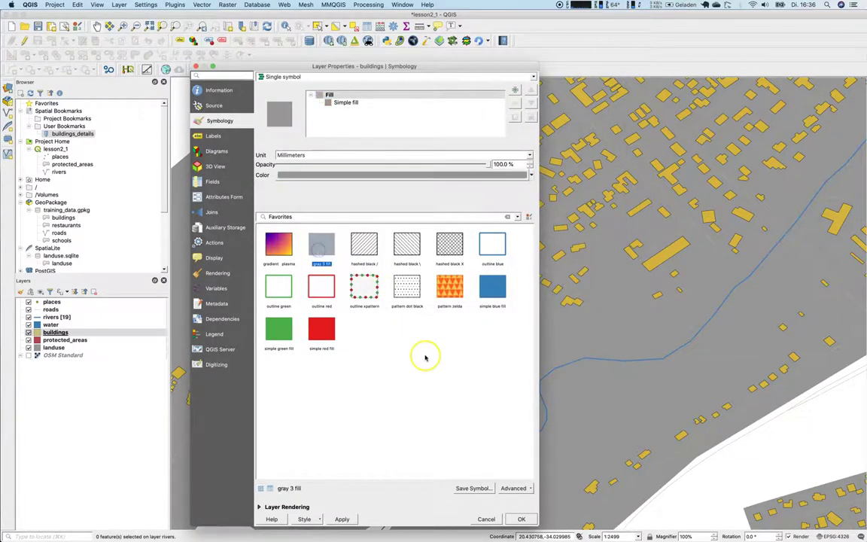
Add a second fill layer on top of the buildings symbol and apply it
click(450, 118)
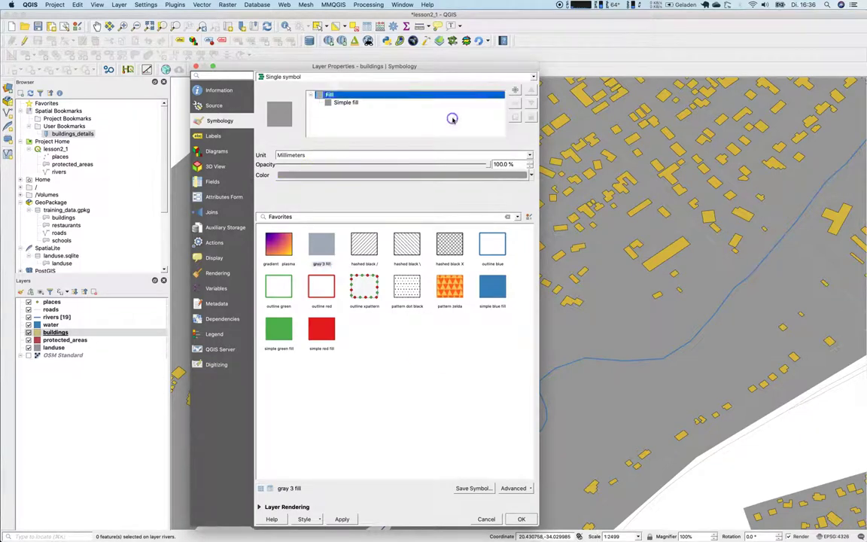
click(514, 90)
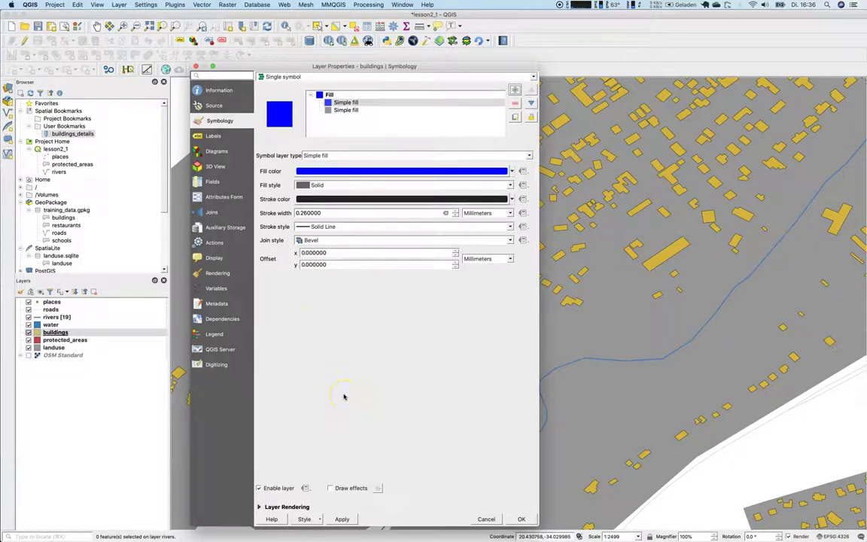
click(347, 521)
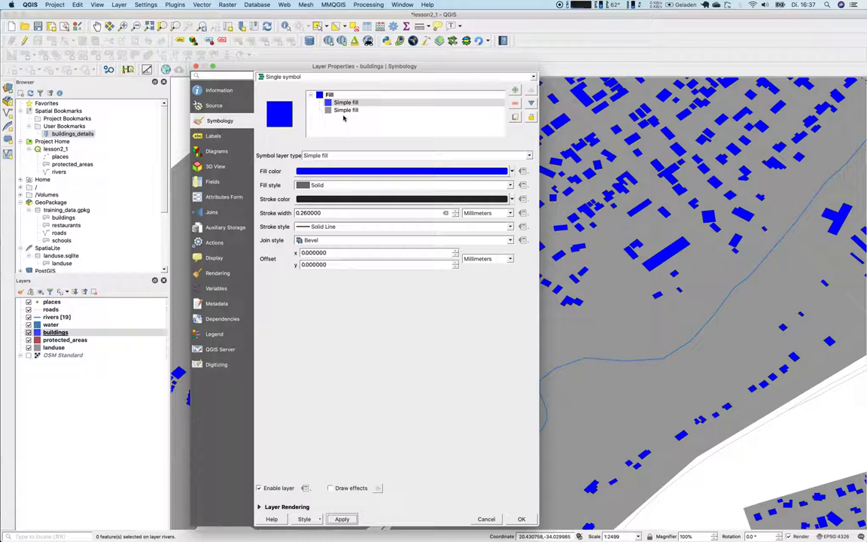
click(345, 102)
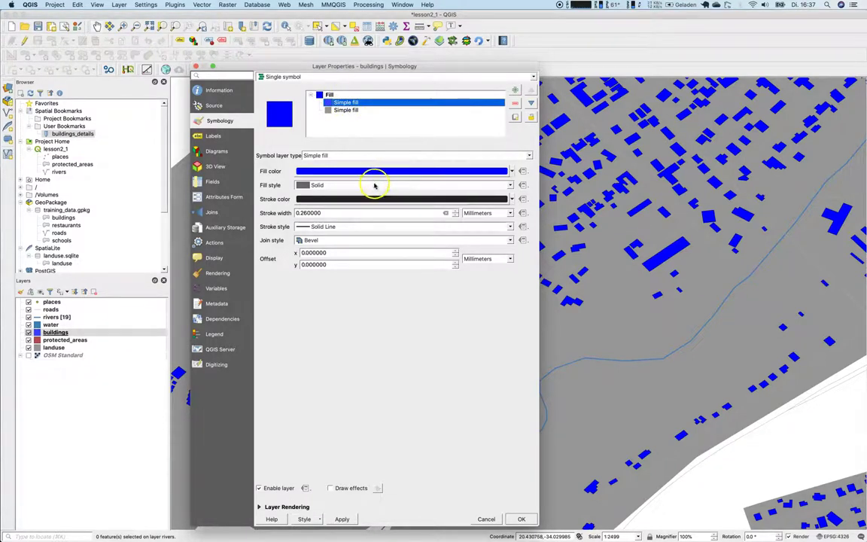
Make the buildings' top fill a black FDiagonal hatch, apply it and close the properties
click(373, 184)
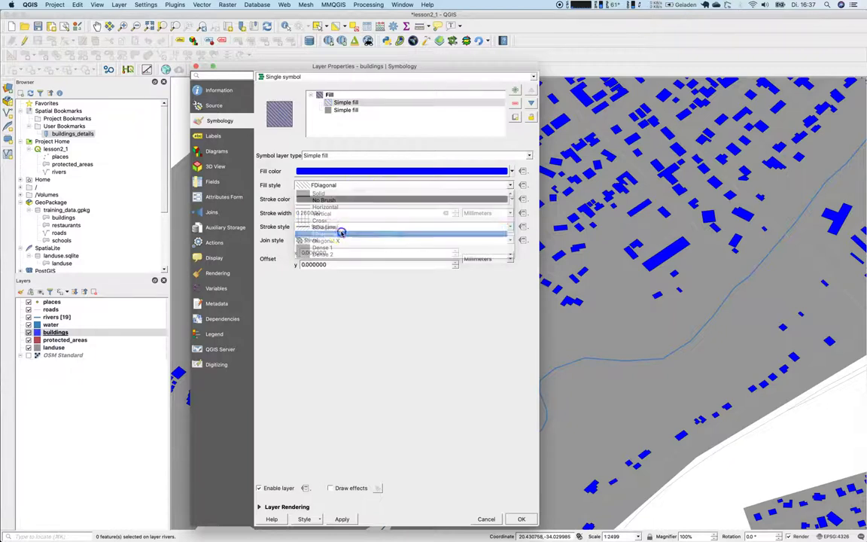
click(341, 234)
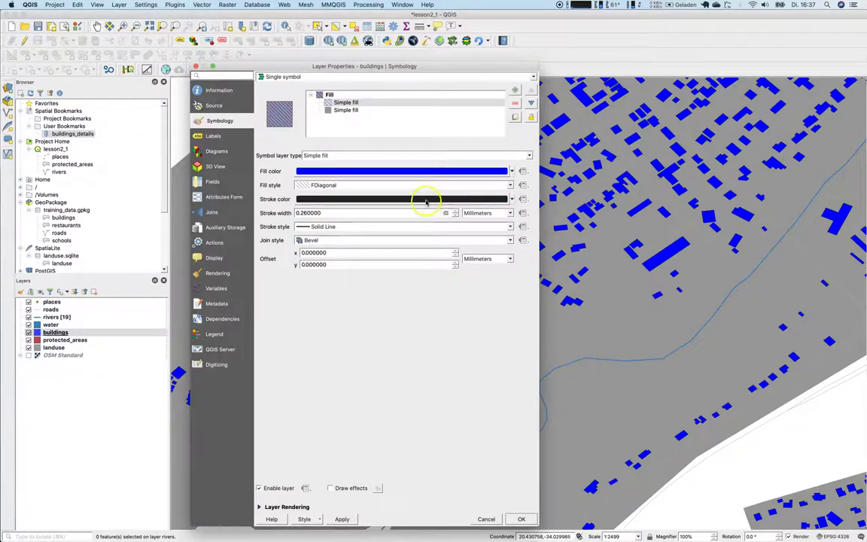
click(413, 171)
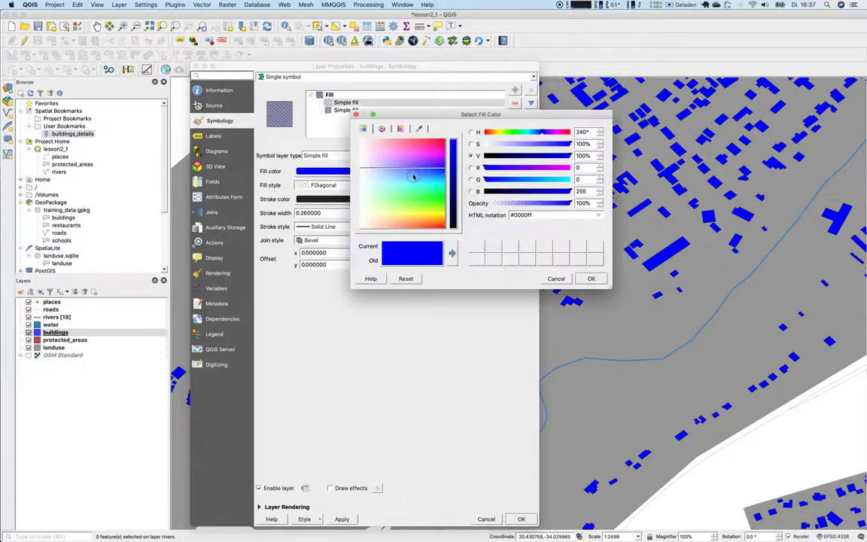
click(482, 155)
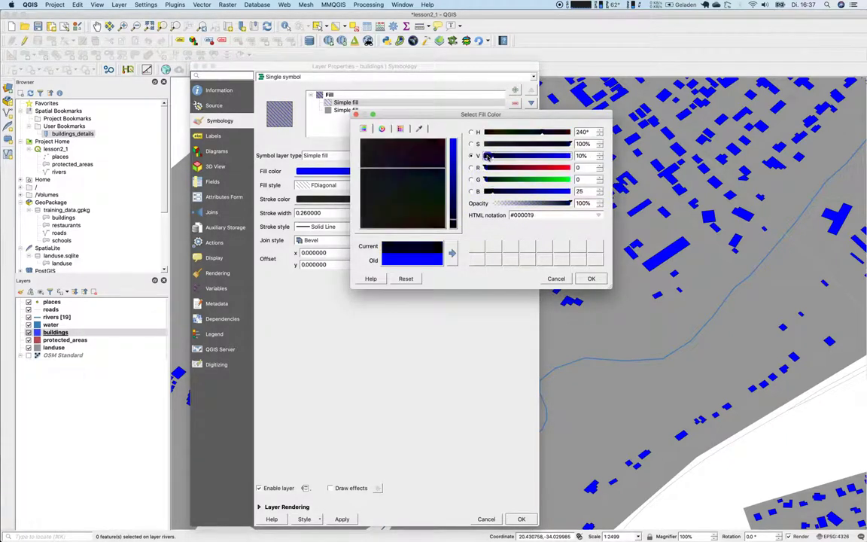
click(591, 279)
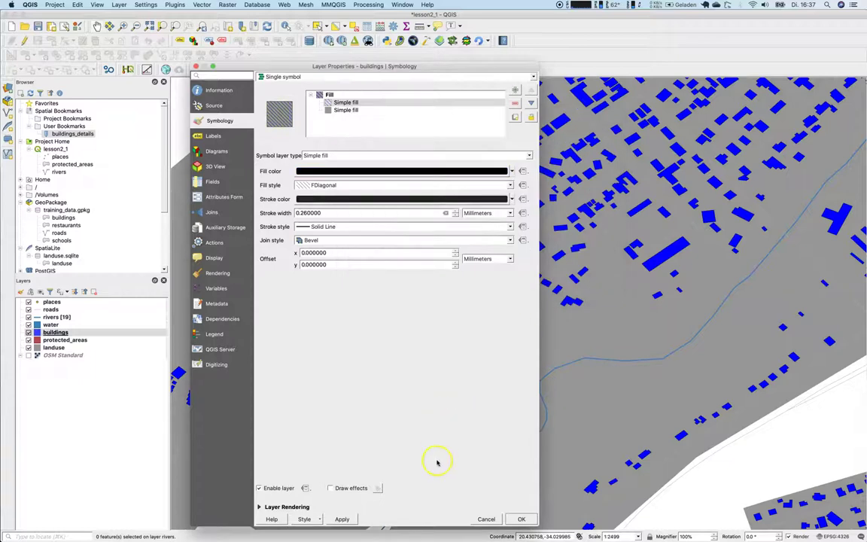
click(341, 519)
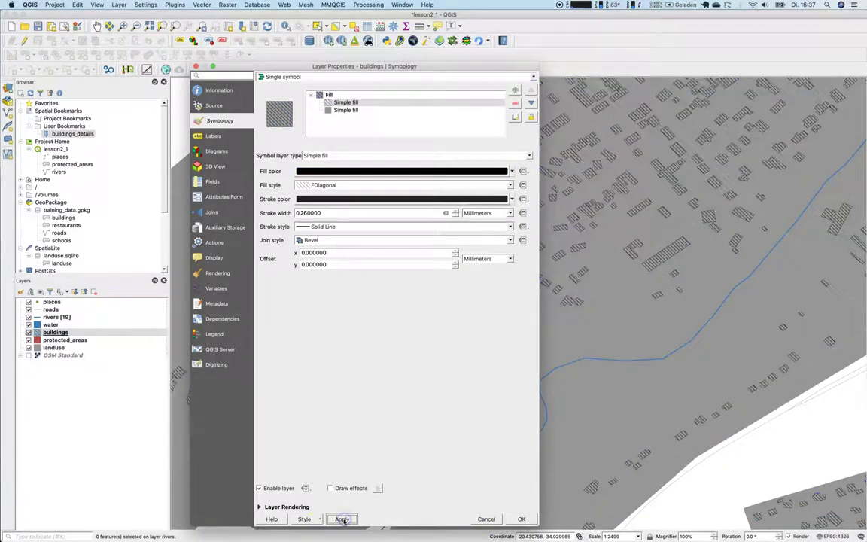
click(521, 519)
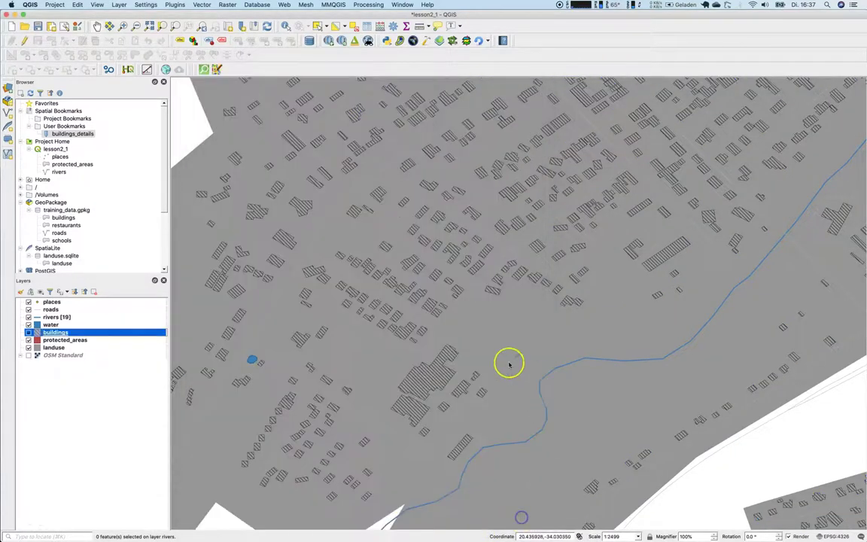
Add a red Cross-pattern fill layer to the landuse symbol and confirm
double_click(54, 346)
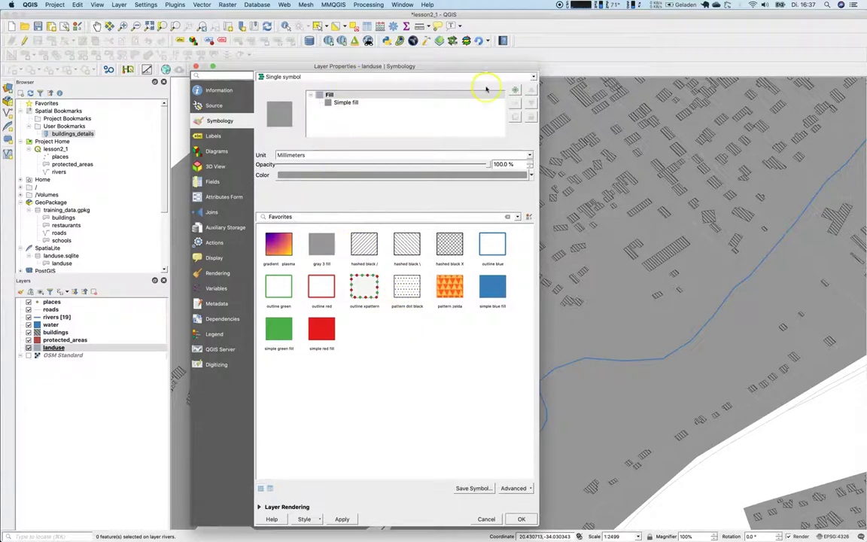
click(515, 89)
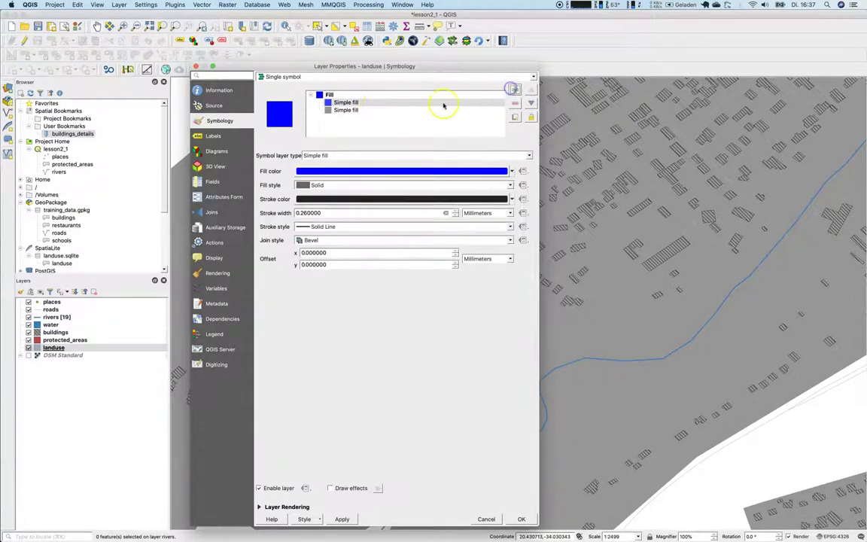
click(328, 172)
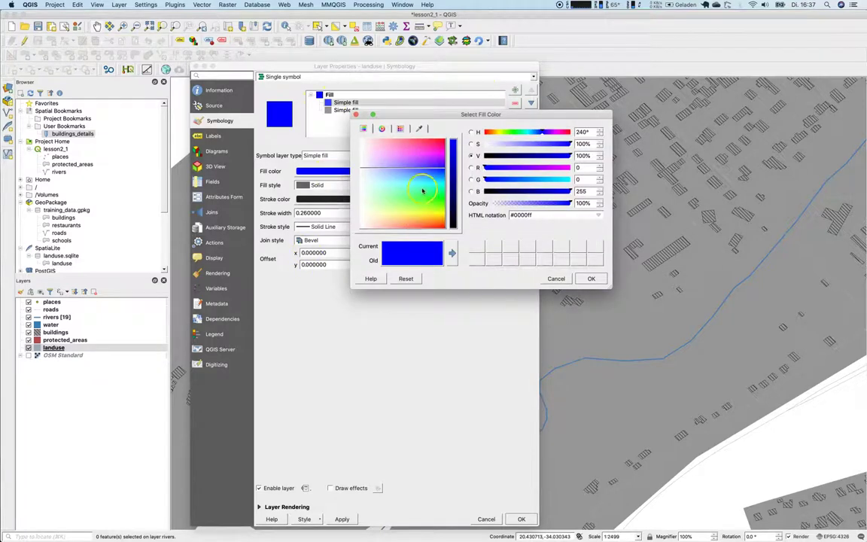
click(452, 141)
click(587, 279)
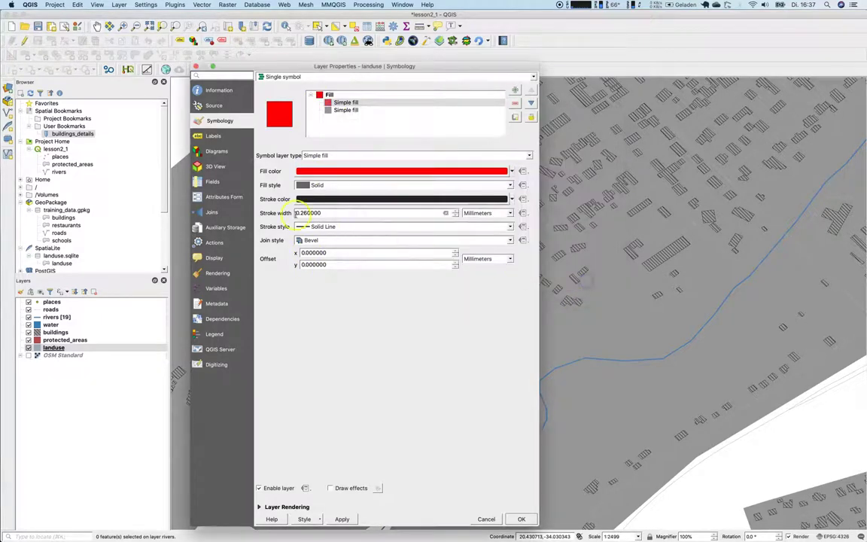
click(339, 185)
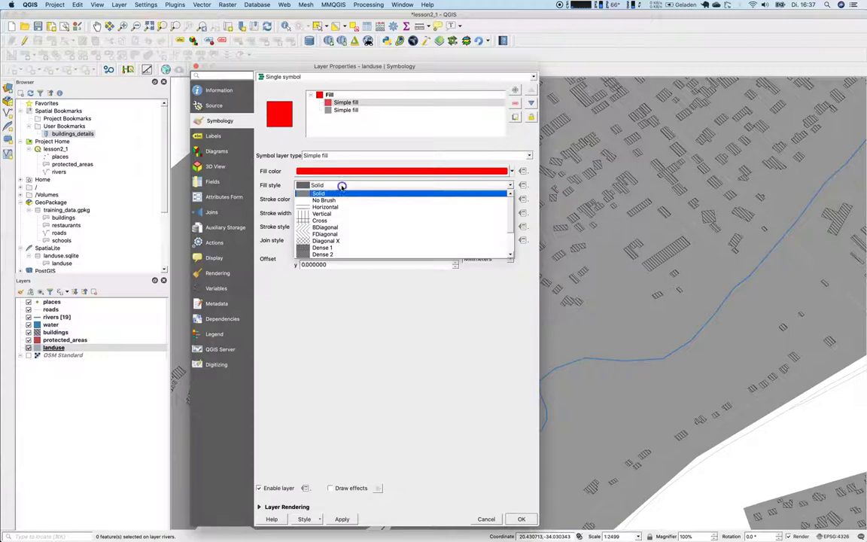
click(339, 219)
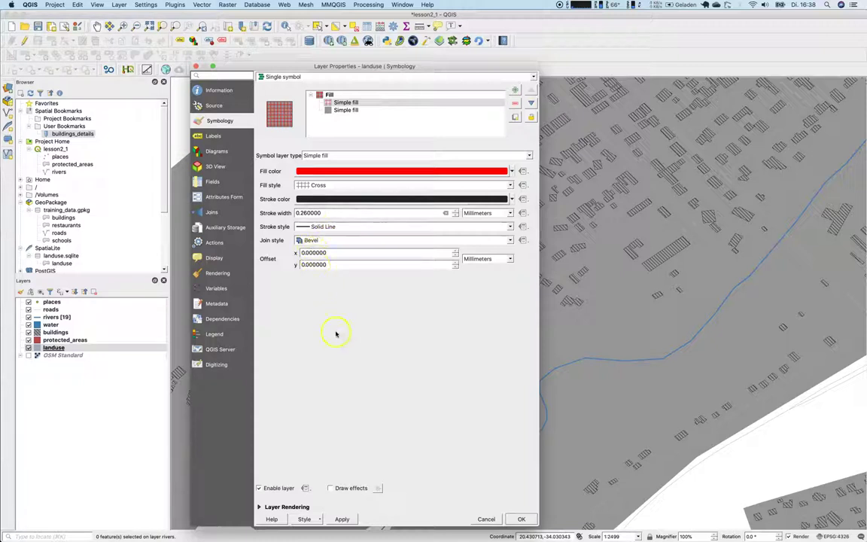
click(521, 519)
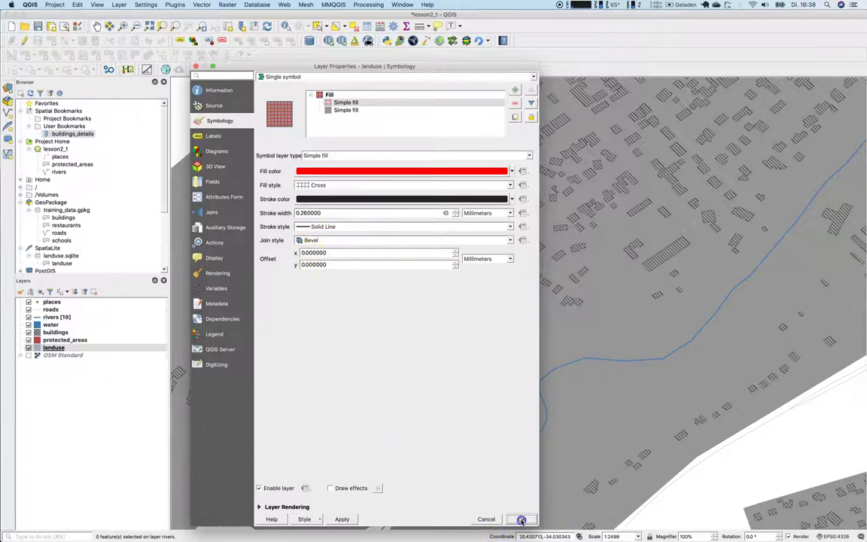
Reduce the landuse cross-hatch stroke width from 0.26 mm to 0.16 mm and apply it
scroll(358, 451, down, 2)
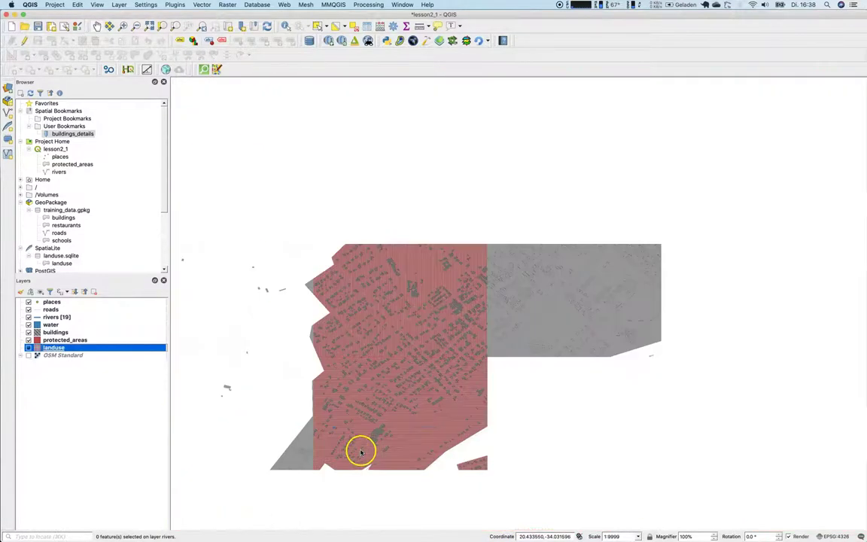
scroll(358, 451, down, 2)
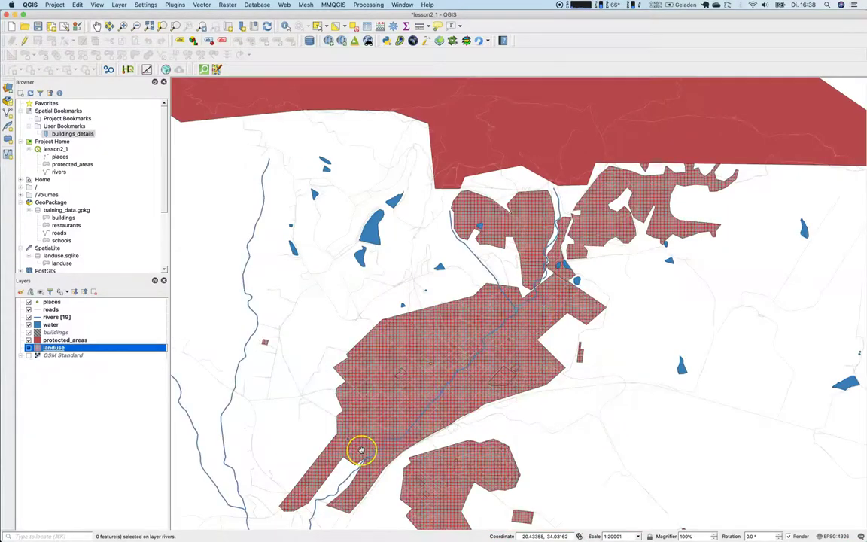
scroll(358, 451, up, 2)
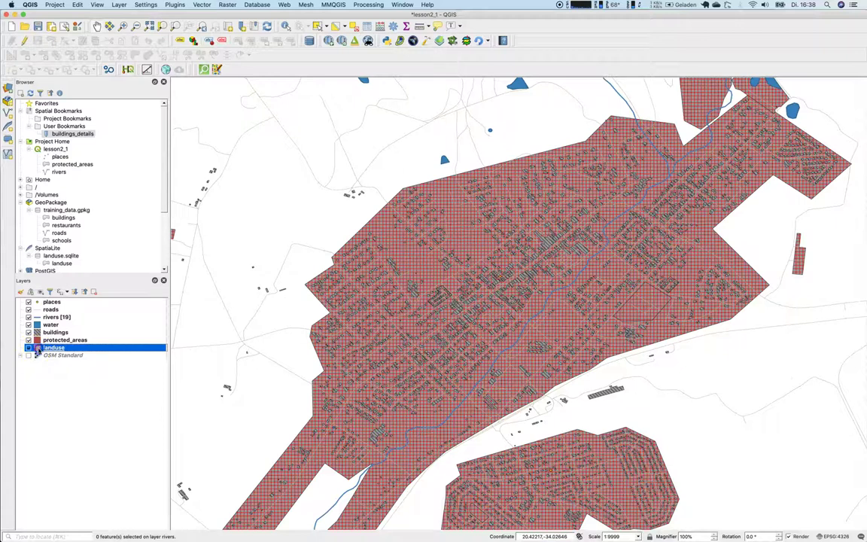
double_click(39, 348)
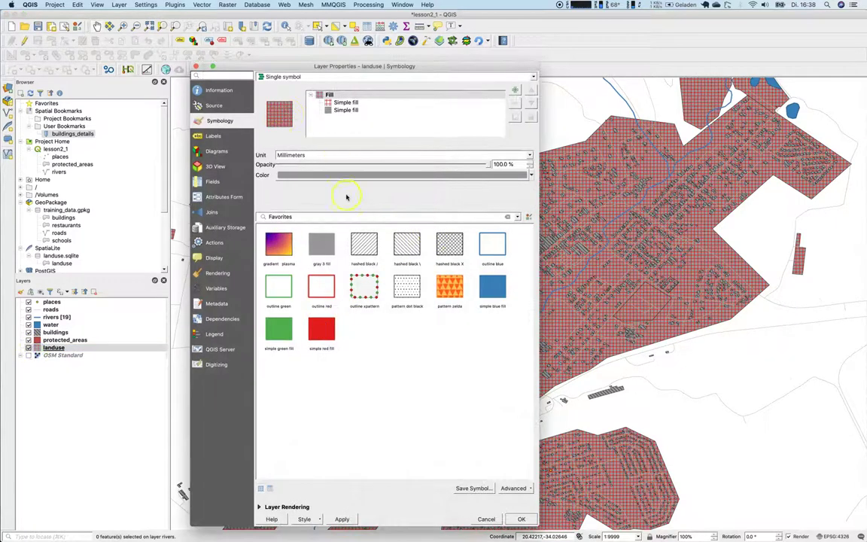
click(346, 102)
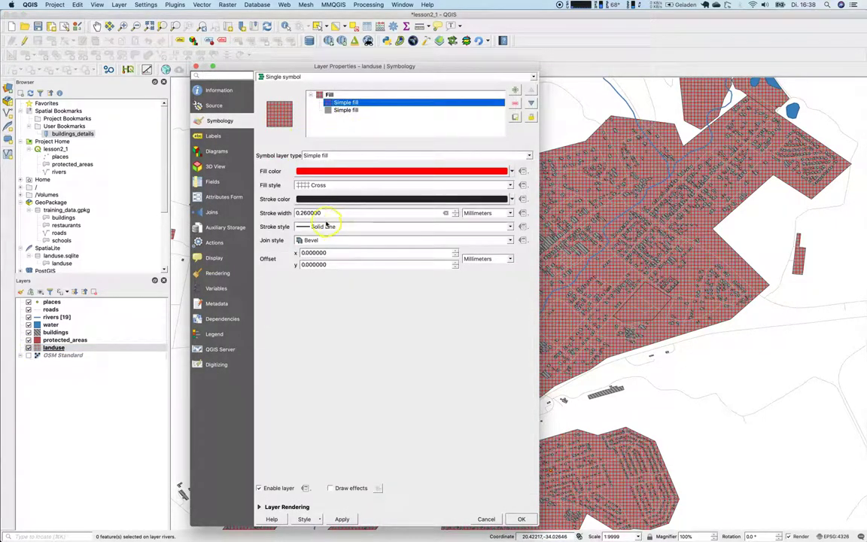
text(3)
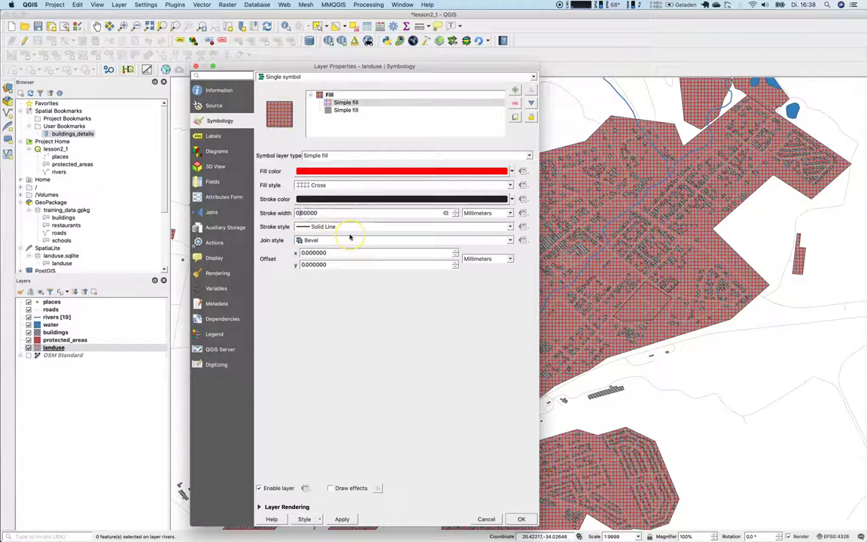
text(16)
click(342, 518)
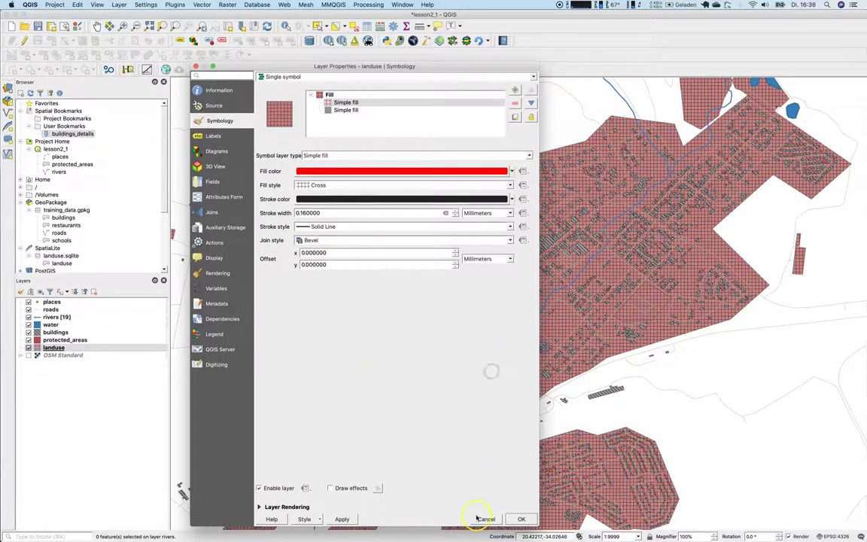
click(516, 520)
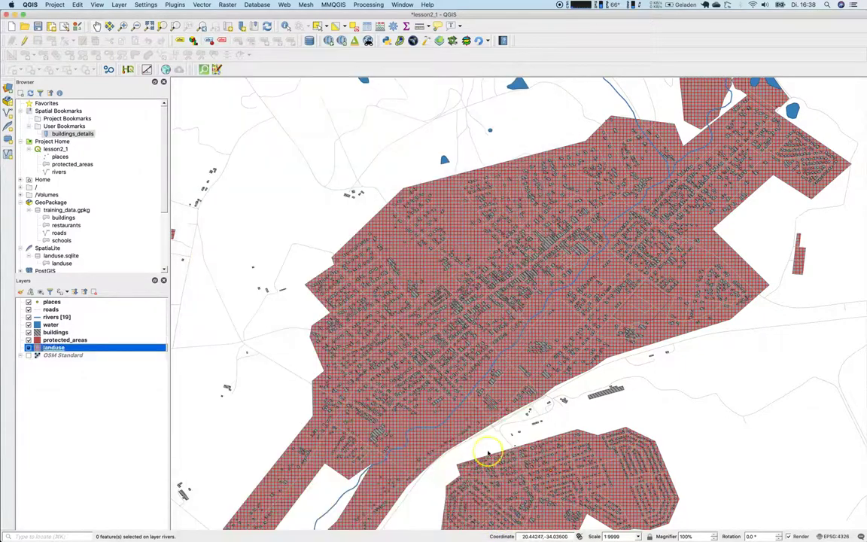
scroll(489, 331, up, 3)
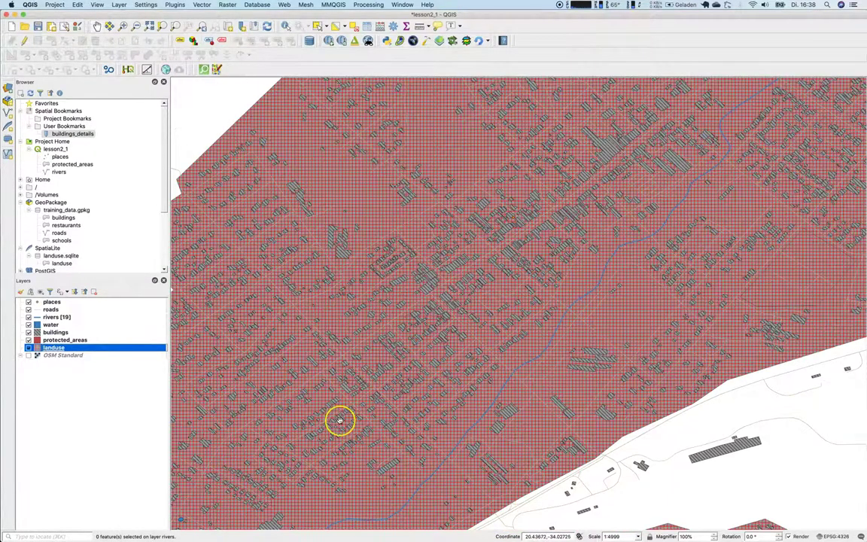
scroll(338, 419, up, 1)
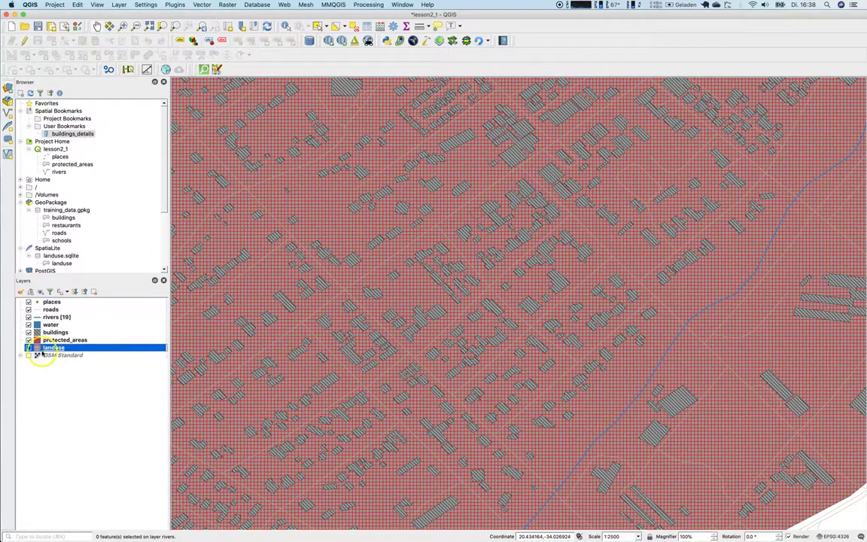
Set the landuse symbol colour to light grey #d2d2d2 and close the properties
double_click(36, 350)
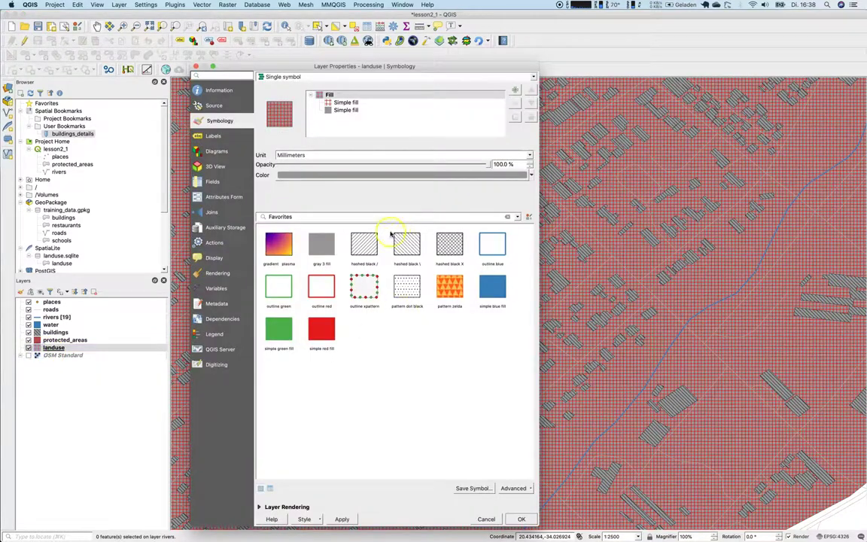
click(368, 174)
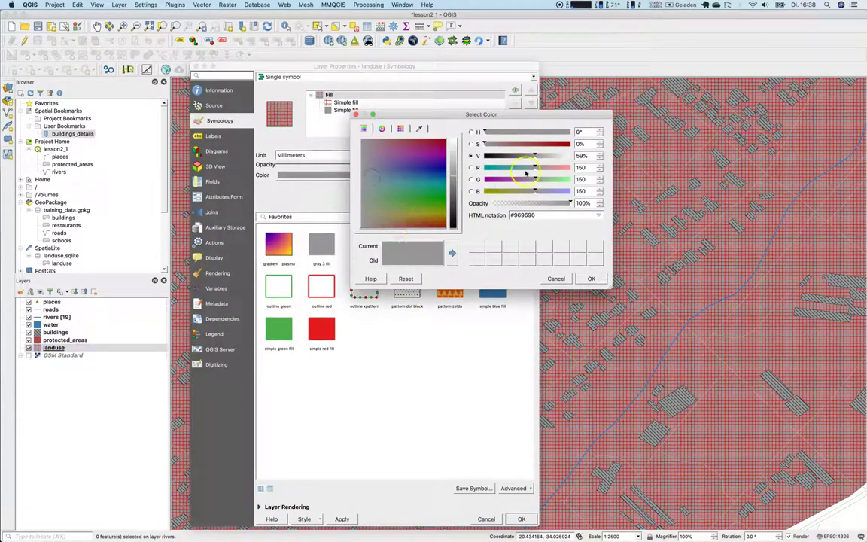
drag(534, 155, 553, 155)
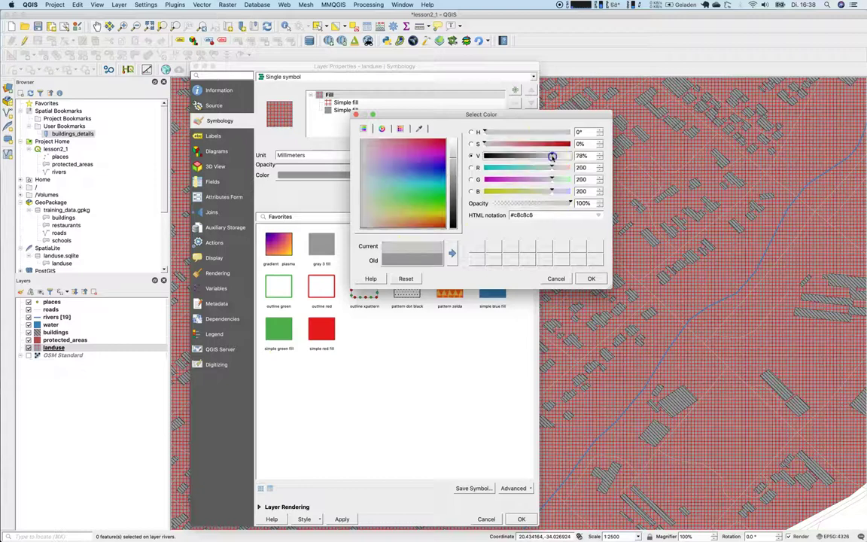
click(590, 278)
click(509, 520)
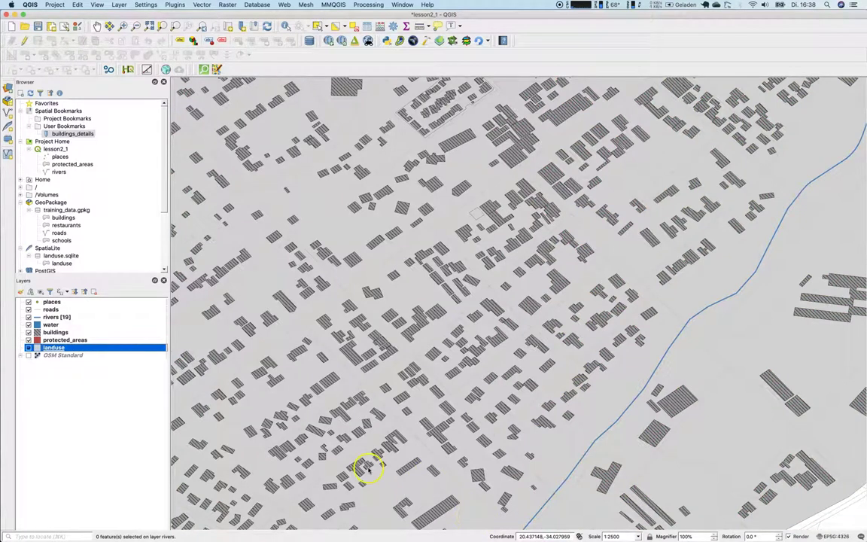
Reopen landuse properties to review the cross-hatch fill layer, then close them
double_click(66, 348)
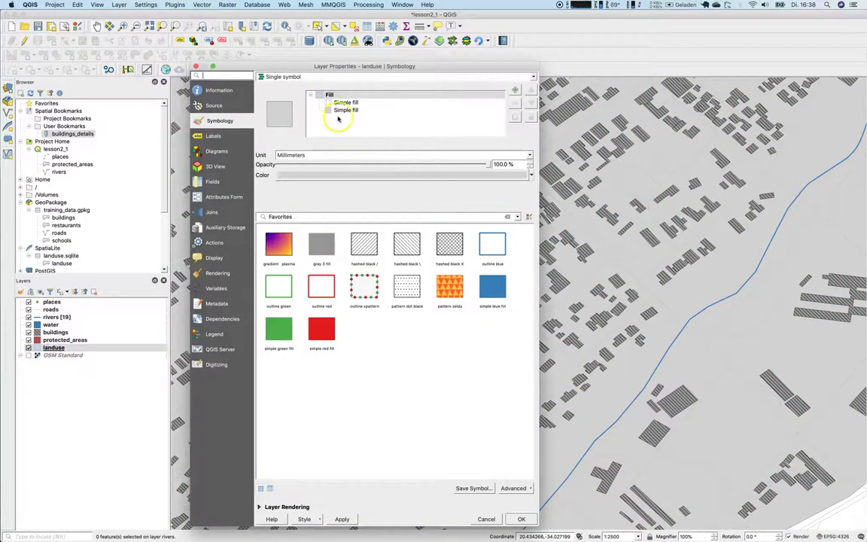
click(345, 102)
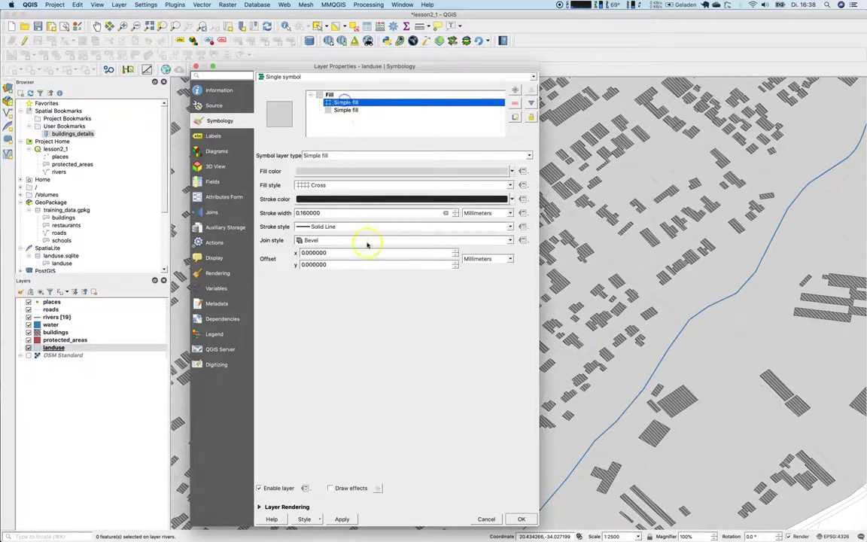
click(519, 518)
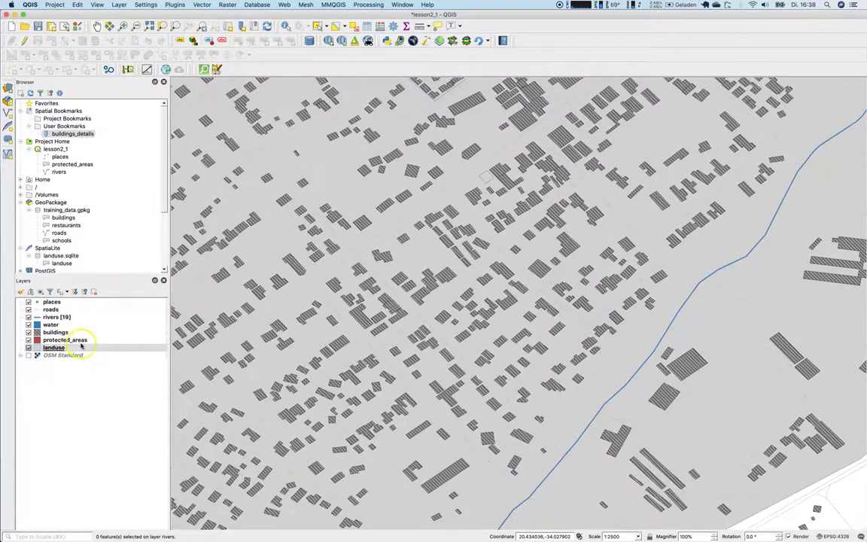
Set the landuse cross-hatch fill colour to dark navy #11002d and apply it
click(66, 347)
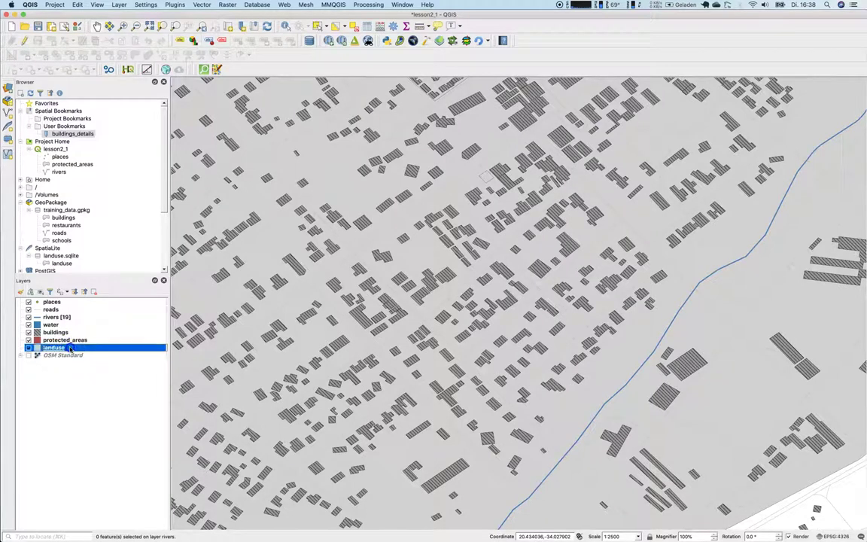
double_click(57, 348)
click(343, 102)
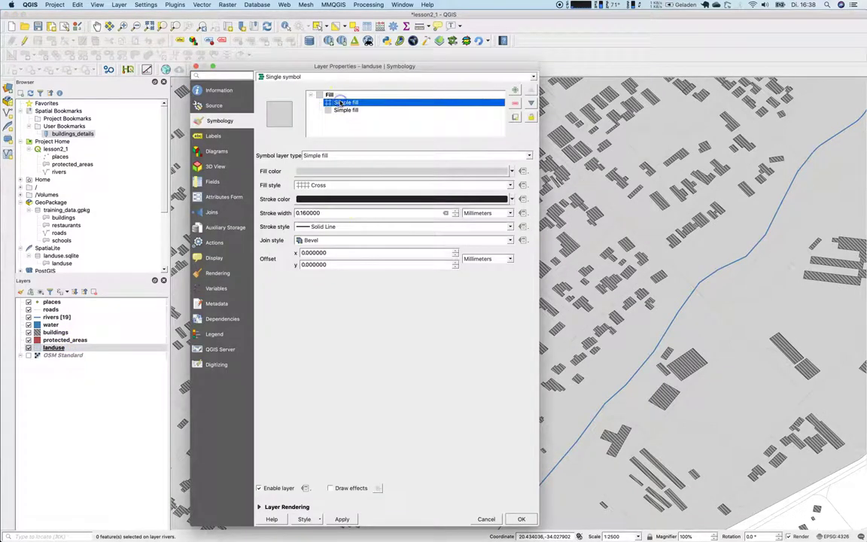
click(358, 213)
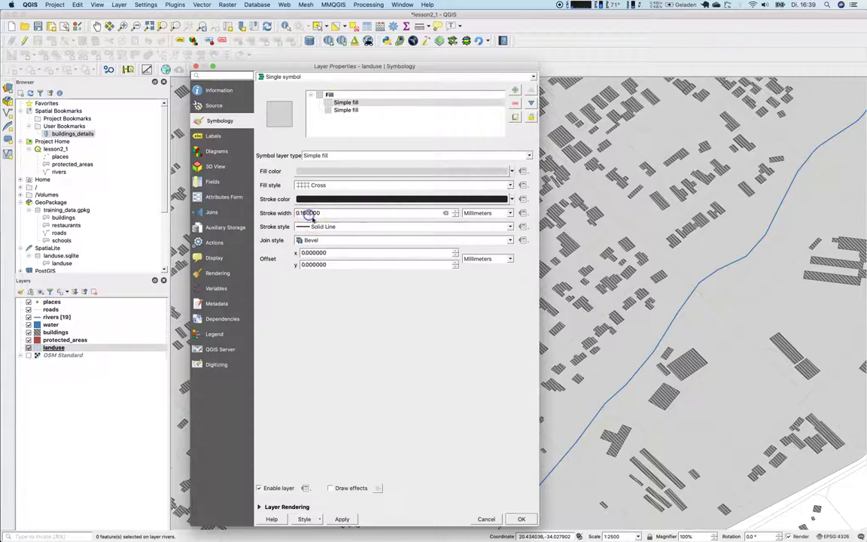
click(342, 171)
mouse_move(368, 174)
mouse_down()
mouse_move(422, 187)
mouse_move(441, 210)
mouse_move(441, 146)
mouse_move(403, 146)
mouse_up()
drag(531, 157, 496, 155)
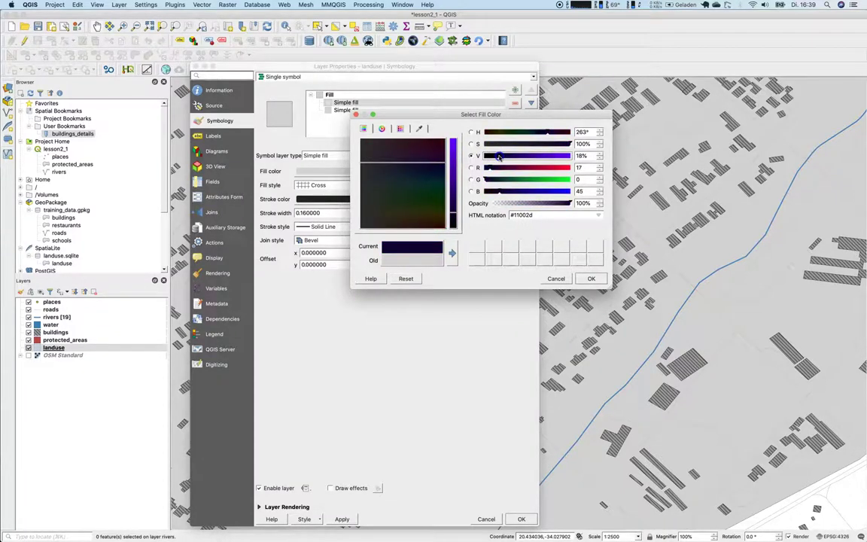
click(591, 278)
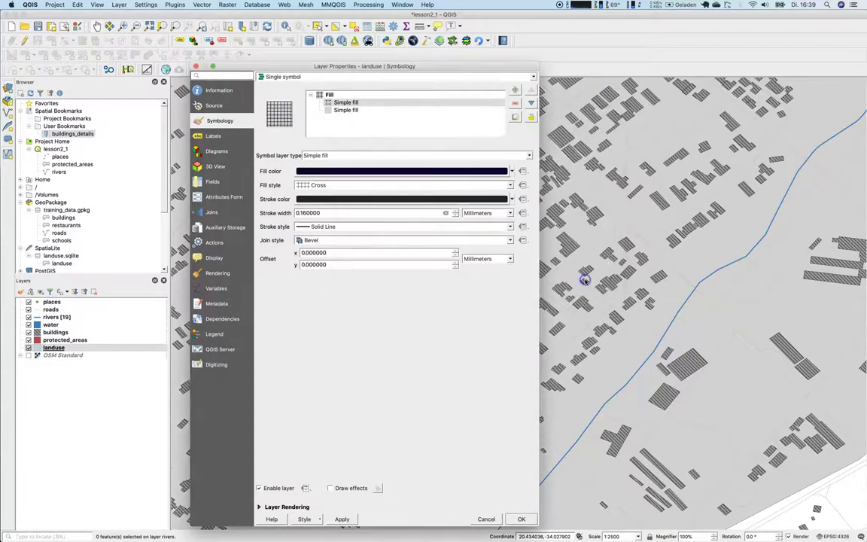
click(341, 518)
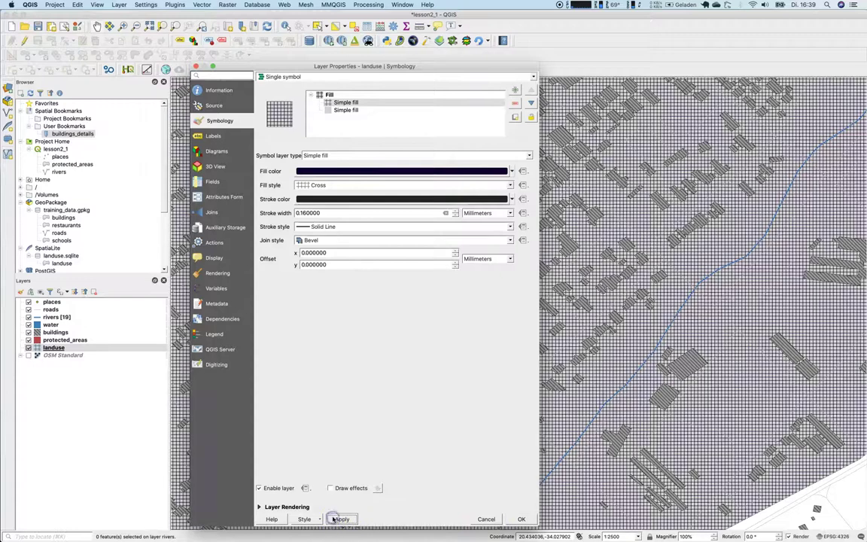
Thin the hatch stroke width to 0.05 mm and close the layer properties
click(308, 213)
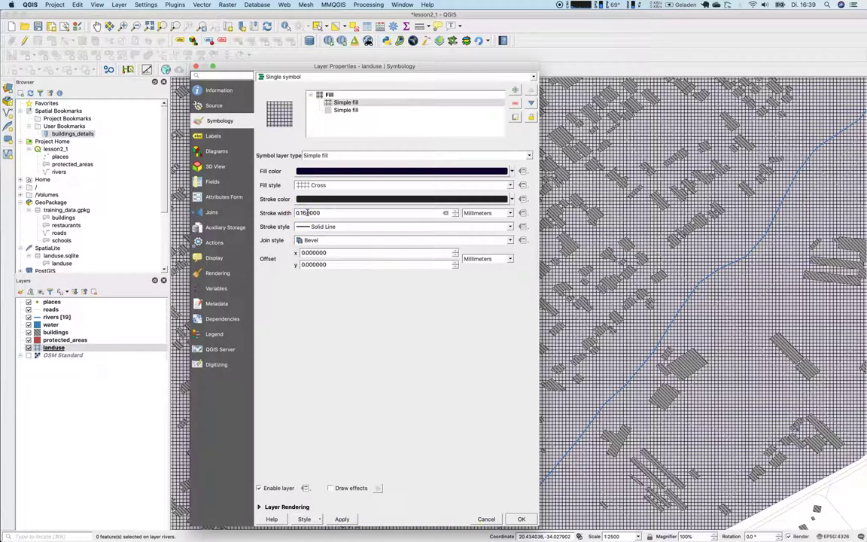
key(BackSpace)
key(BackSpace)
text(05)
click(522, 518)
scroll(407, 414, down, 2)
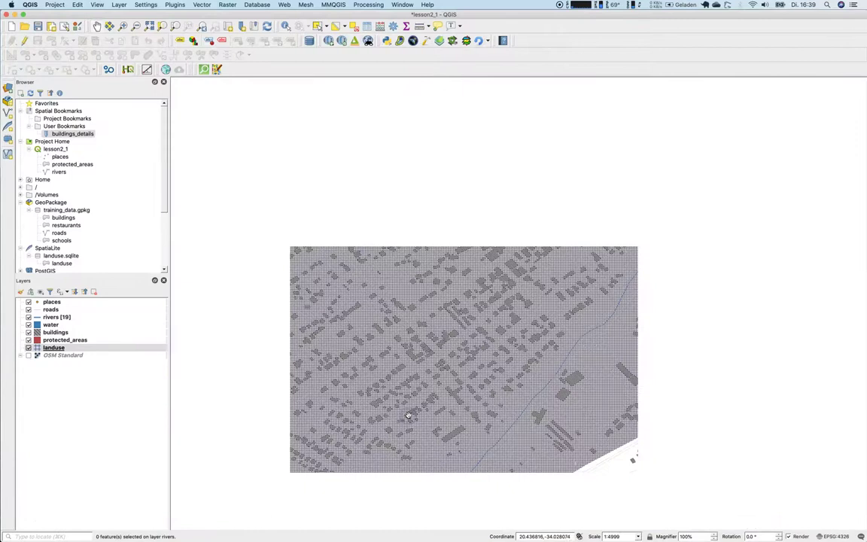
scroll(410, 418, down, 6)
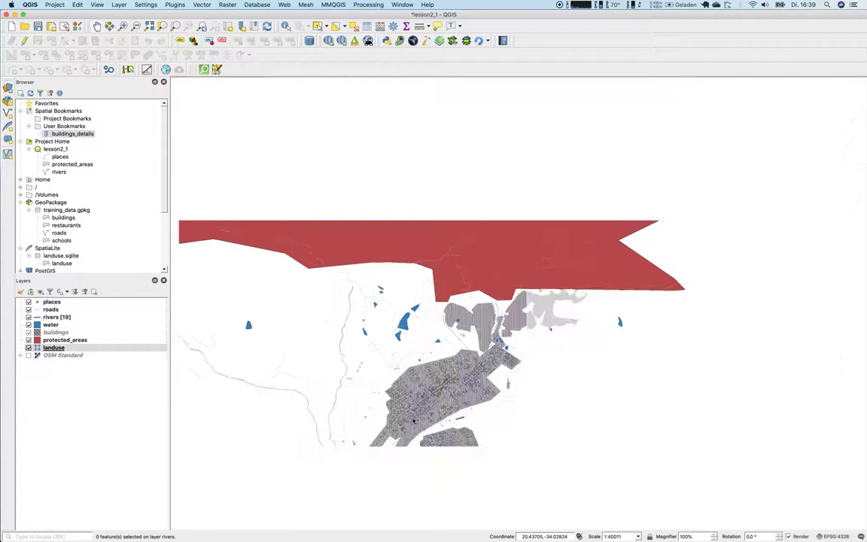